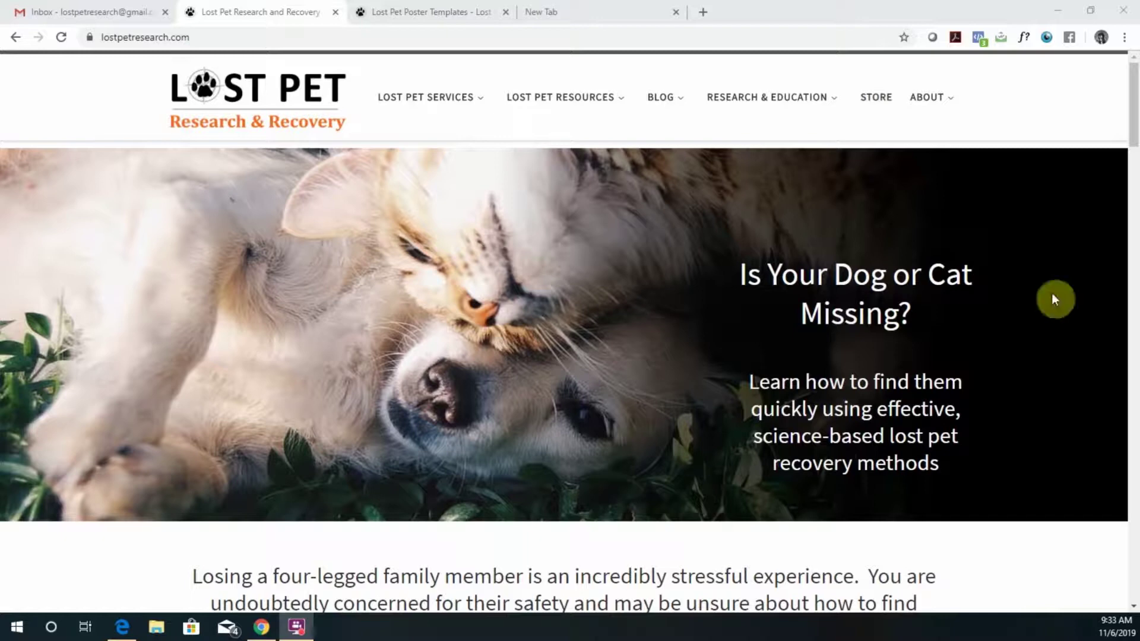
Step: Switch Chrome to the Lost Pet Poster Templates tab showing the $14.99 product page
{"action": "left_click", "coordinate": [406, 16]}
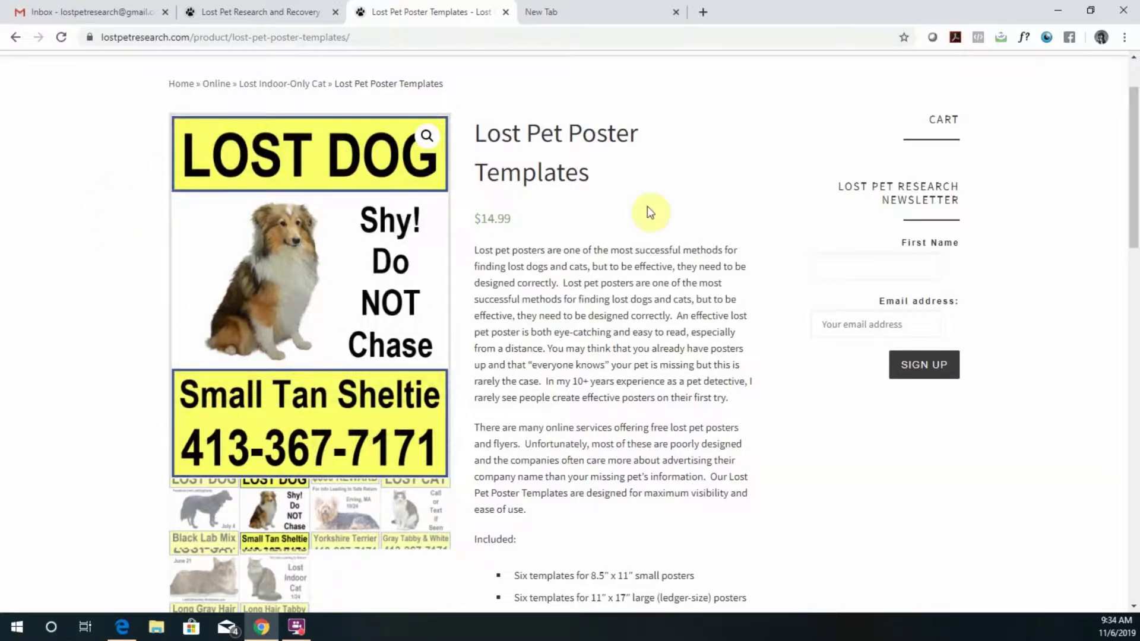
Step: In the blank new tab, go to Google Drive's My Drive through the apps launcher and bring up the New menu
{"action": "left_click", "coordinate": [588, 18]}
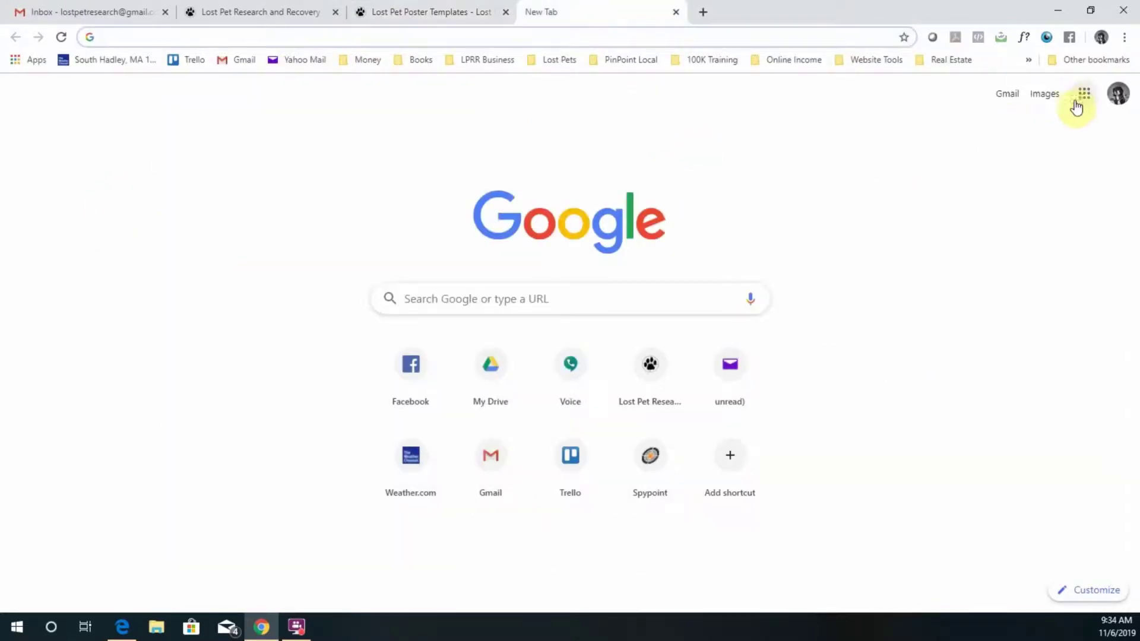
{"action": "left_click", "coordinate": [1084, 95]}
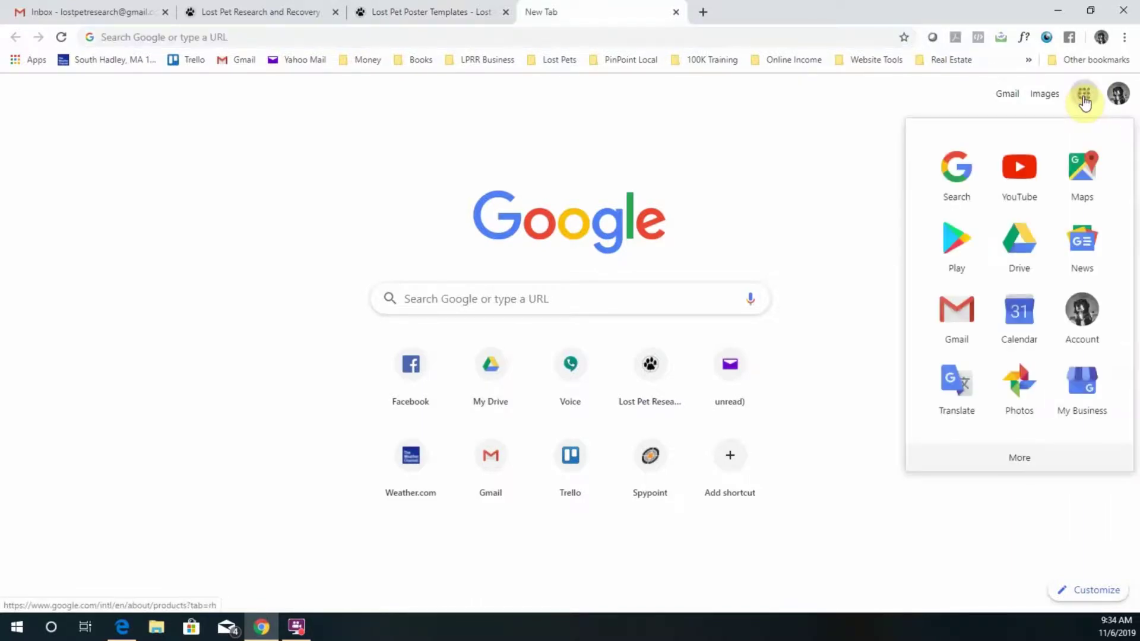
{"action": "left_click", "coordinate": [1022, 245]}
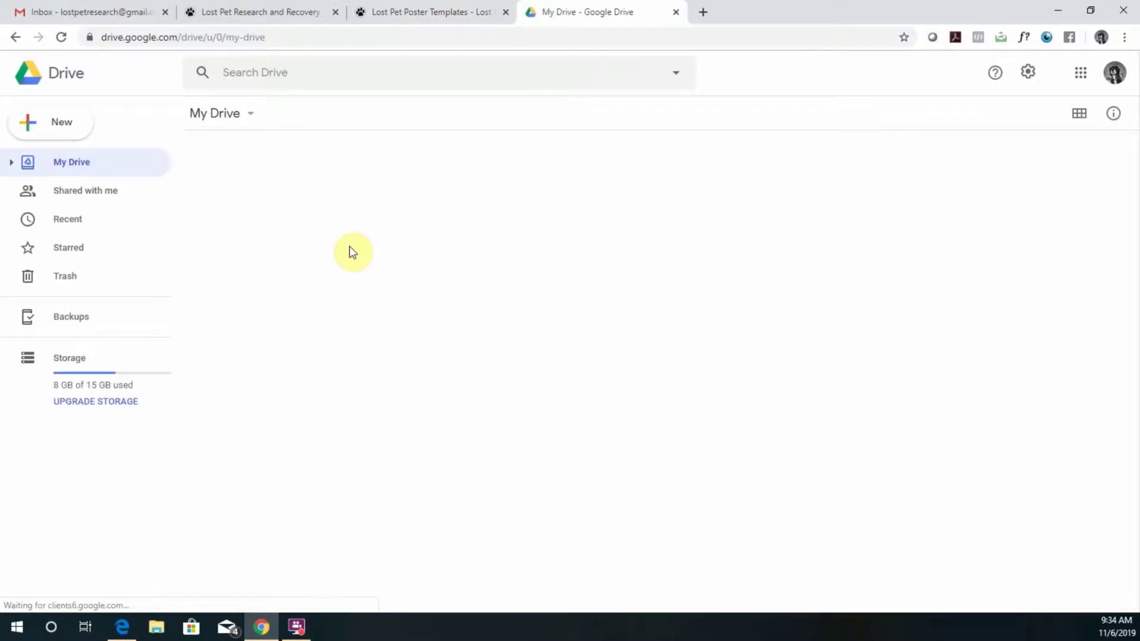
{"action": "left_click", "coordinate": [62, 125]}
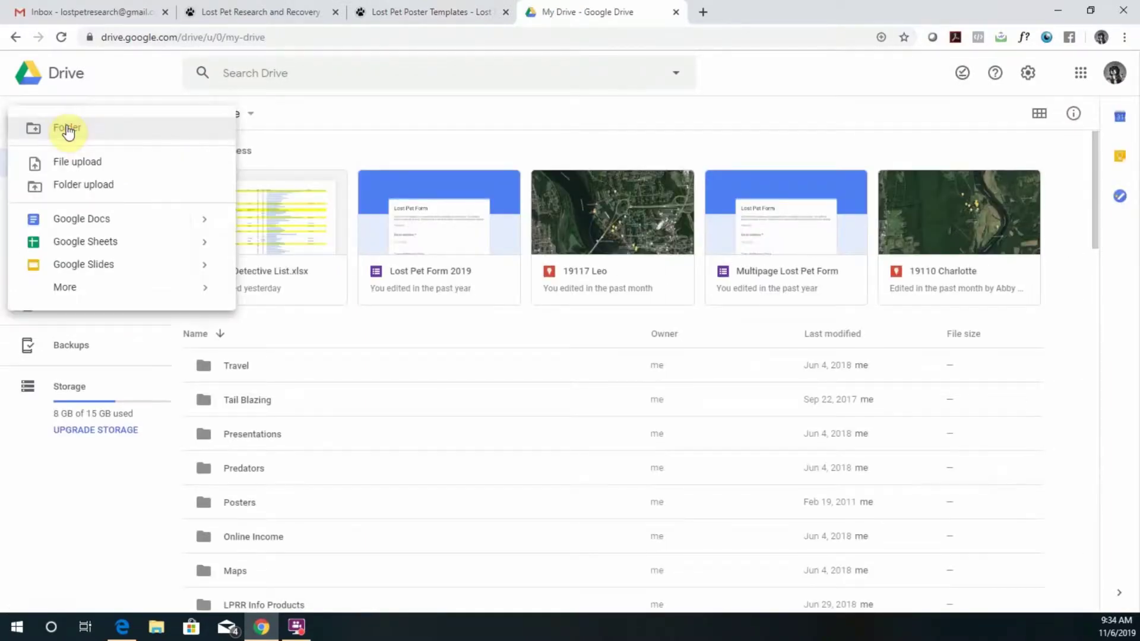
Step: Upload Ledger Poster Templates.pptx from the Desktop into My Drive
{"action": "left_click", "coordinate": [74, 164]}
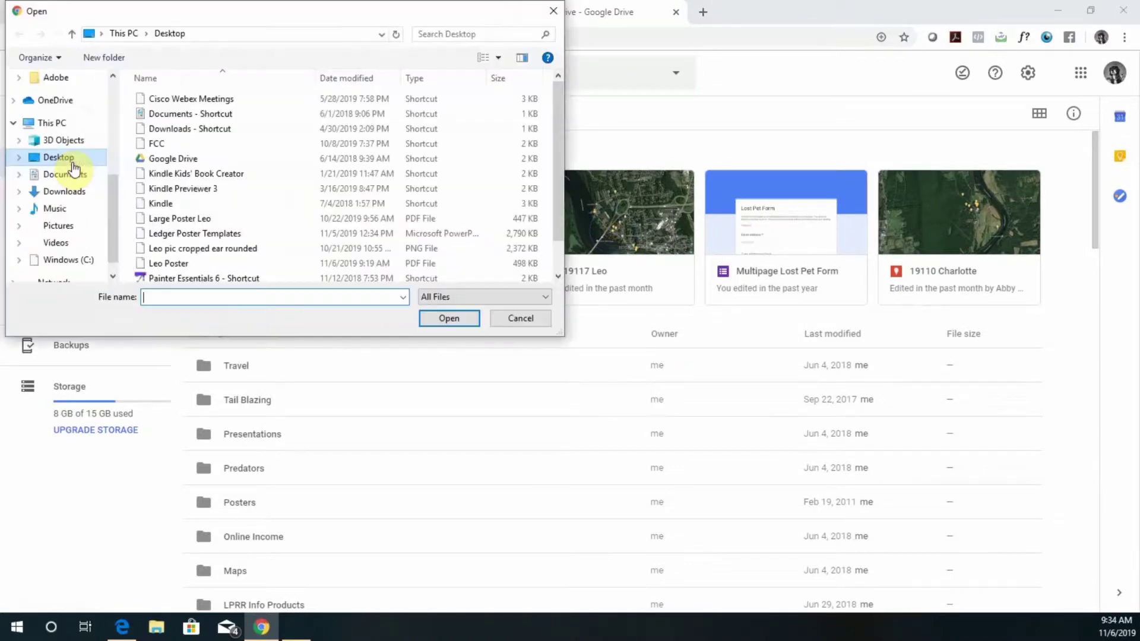
{"action": "left_click", "coordinate": [217, 237]}
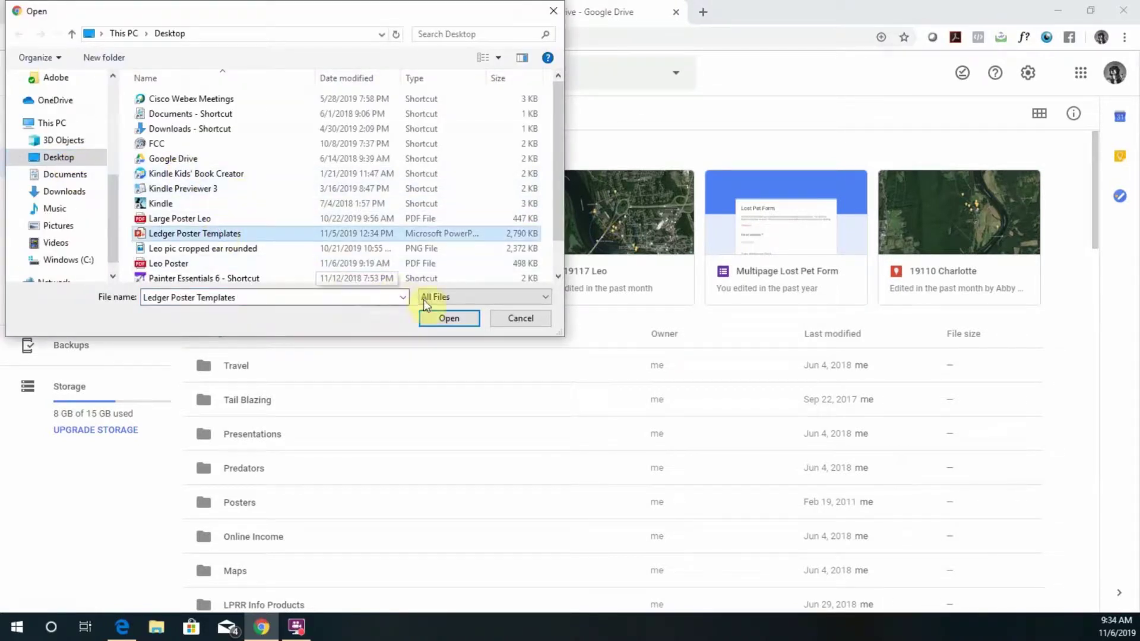
{"action": "left_click", "coordinate": [449, 318]}
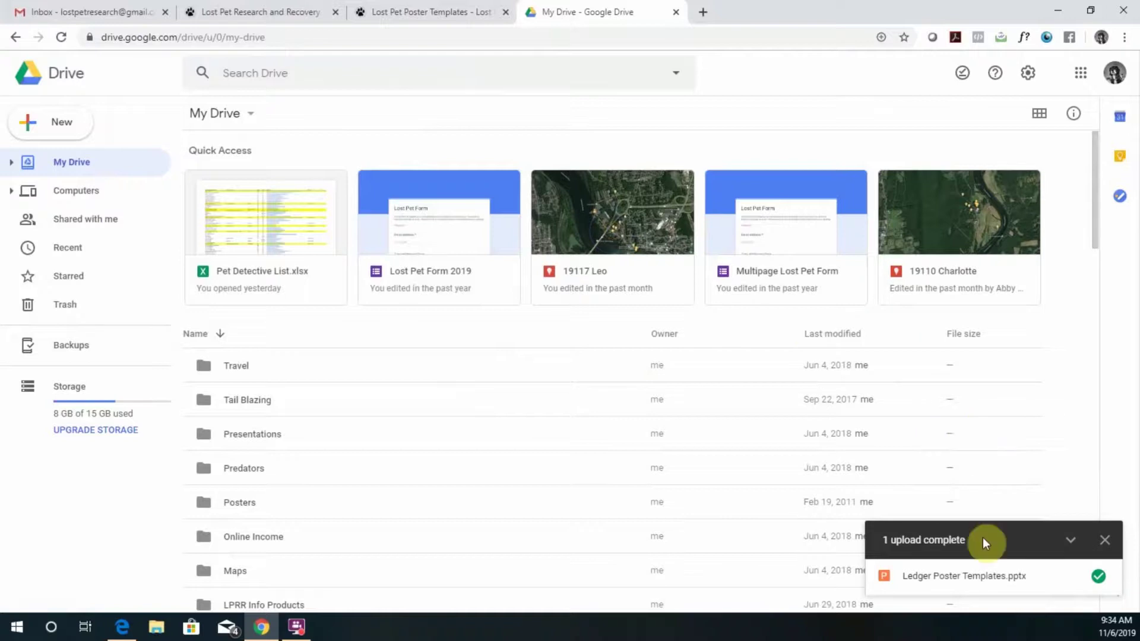
Step: Open Ledger Poster Templates.pptx in Google Slides, browse the slides, and select the LOST CAT template photo
{"action": "left_click", "coordinate": [988, 579]}
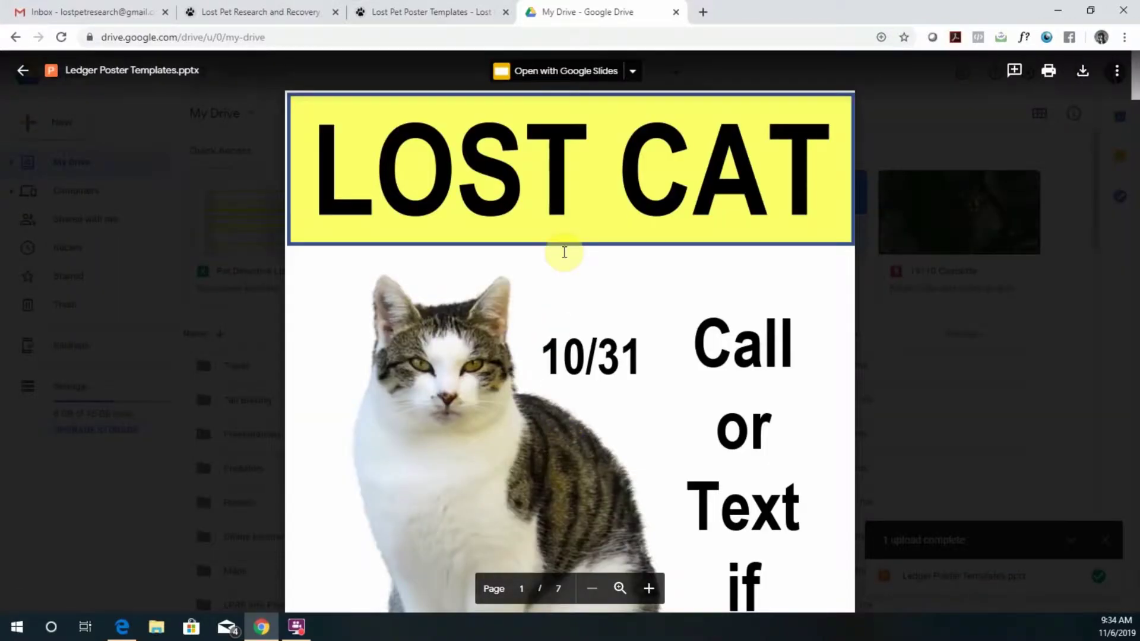
{"action": "left_click", "coordinate": [551, 76]}
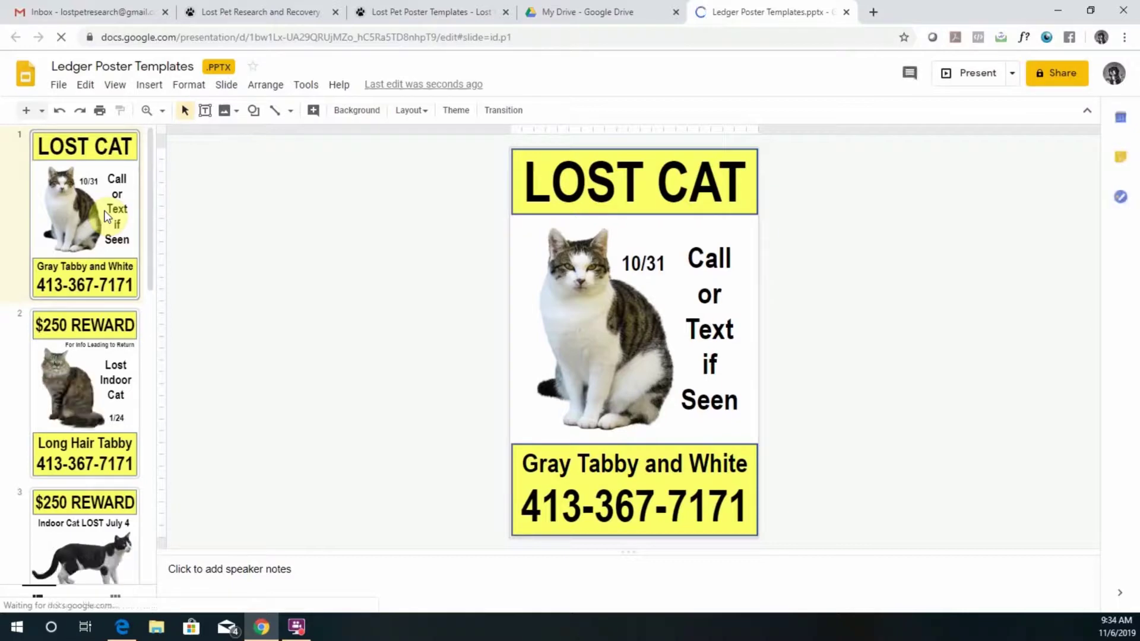
{"action": "key", "text": "Down"}
{"action": "key", "text": "Down"}
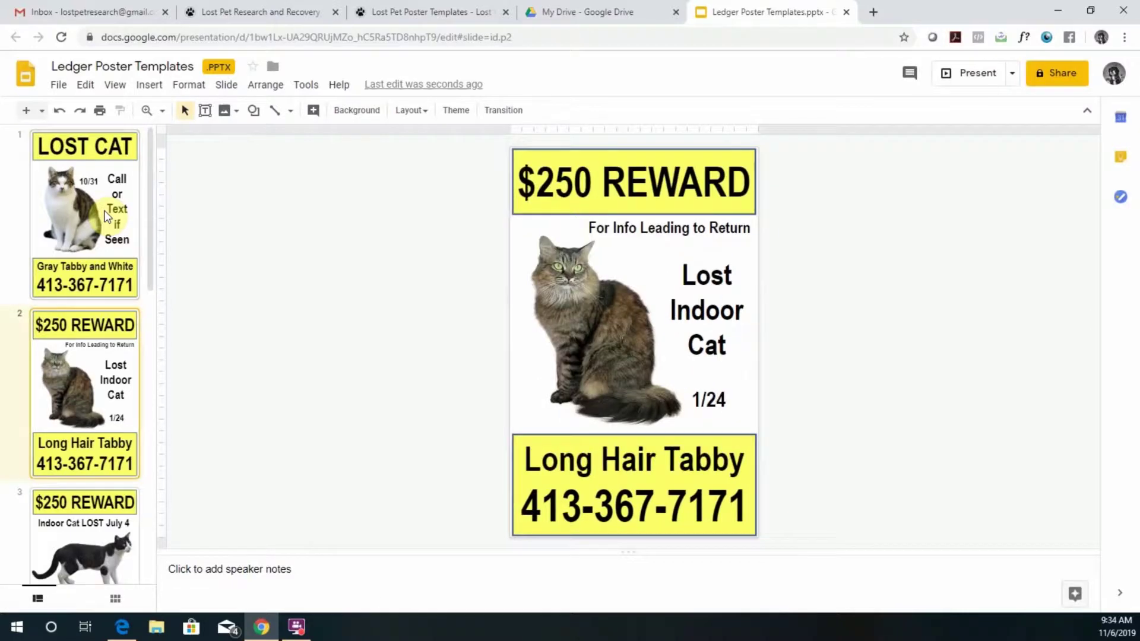
{"action": "key", "text": "Down"}
{"action": "key", "text": "Down"}
{"action": "key", "text": "Down"}
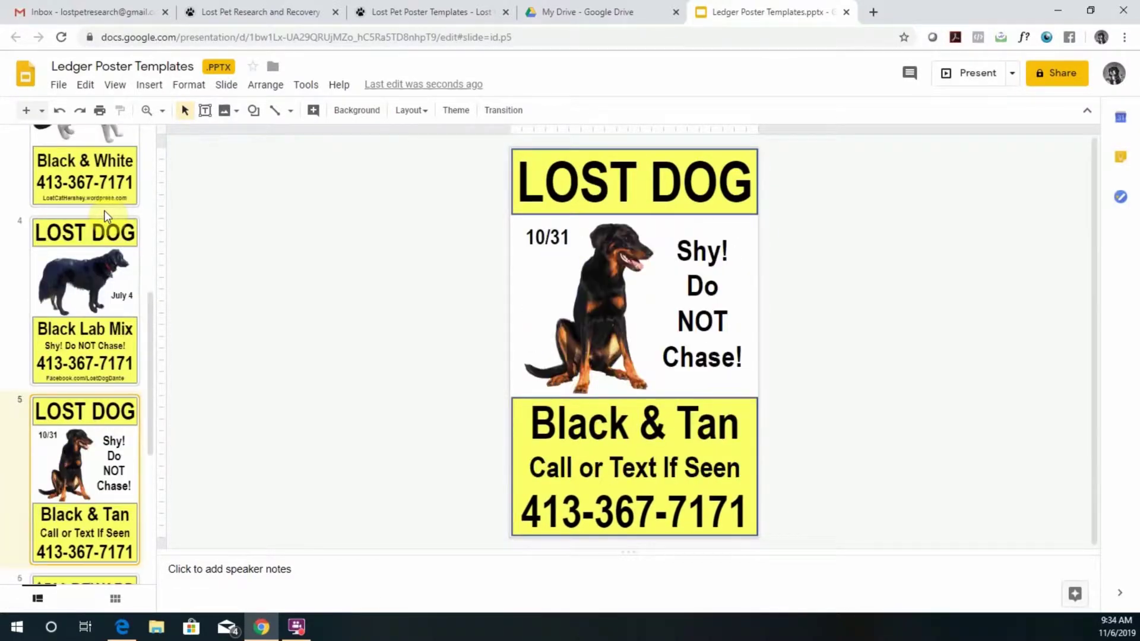
{"action": "key", "text": "Up"}
{"action": "key", "text": "Up"}
{"action": "key", "text": "Up"}
{"action": "key", "text": "Up"}
{"action": "key", "text": "Up"}
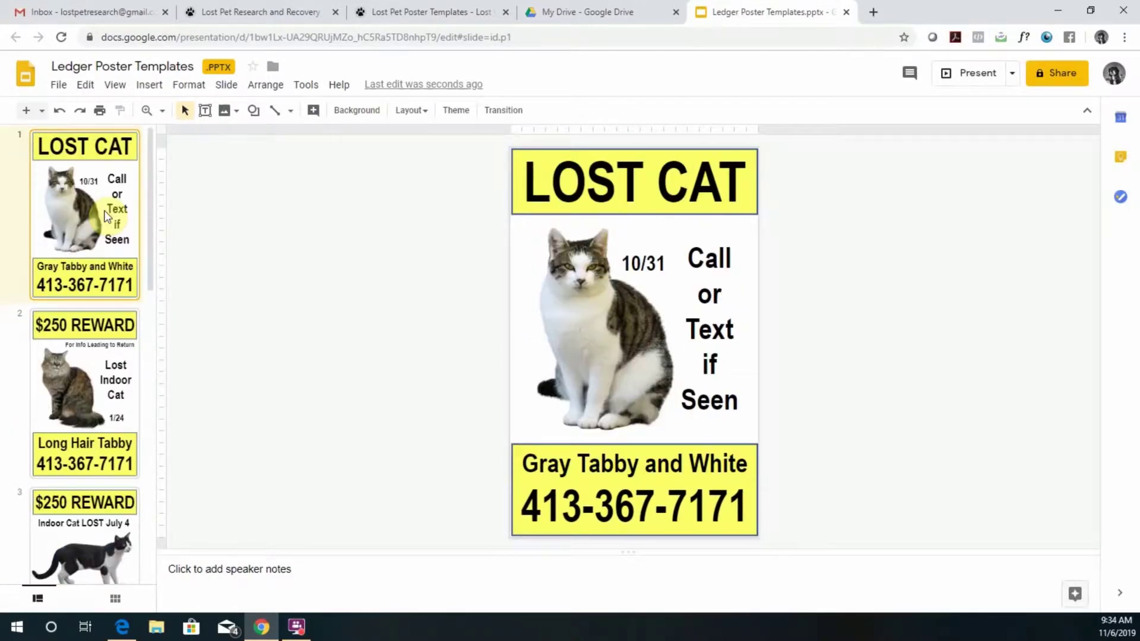
{"action": "left_click", "coordinate": [608, 342]}
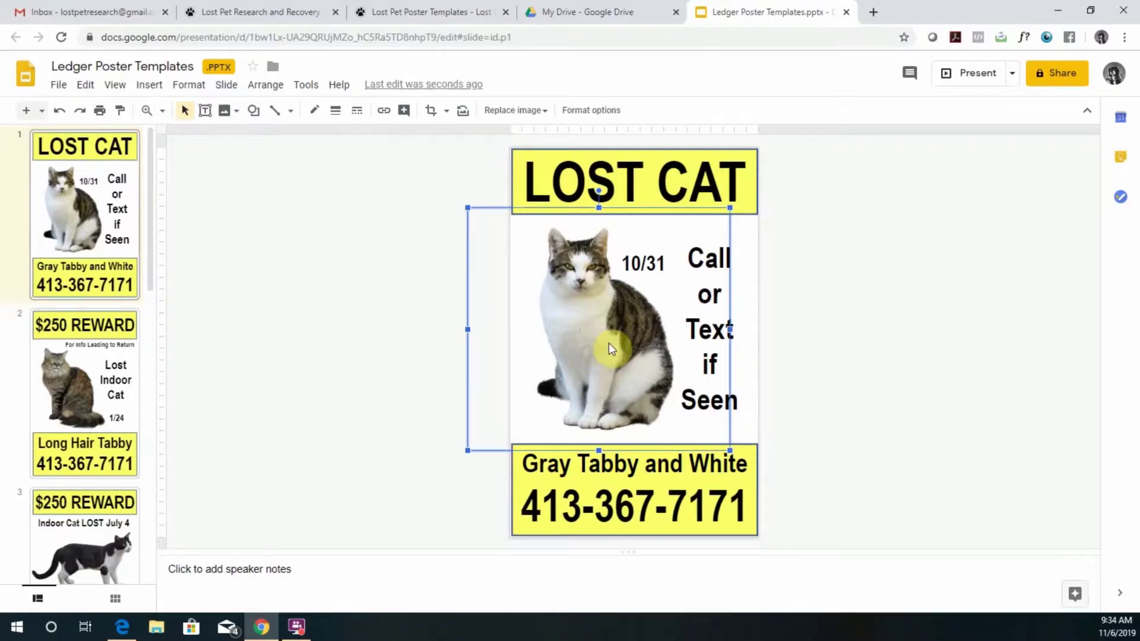
Step: Swap the template cat photo for the uploaded image 'Leo pic cropped ear rounded'
{"action": "key", "text": "Delete"}
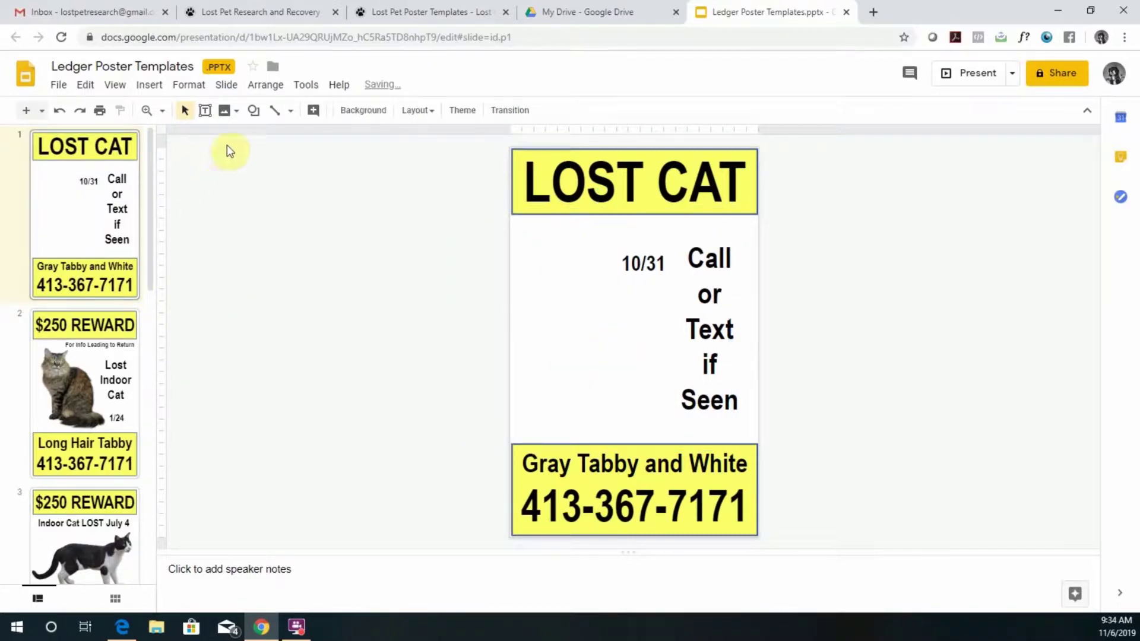
{"action": "left_click", "coordinate": [238, 114]}
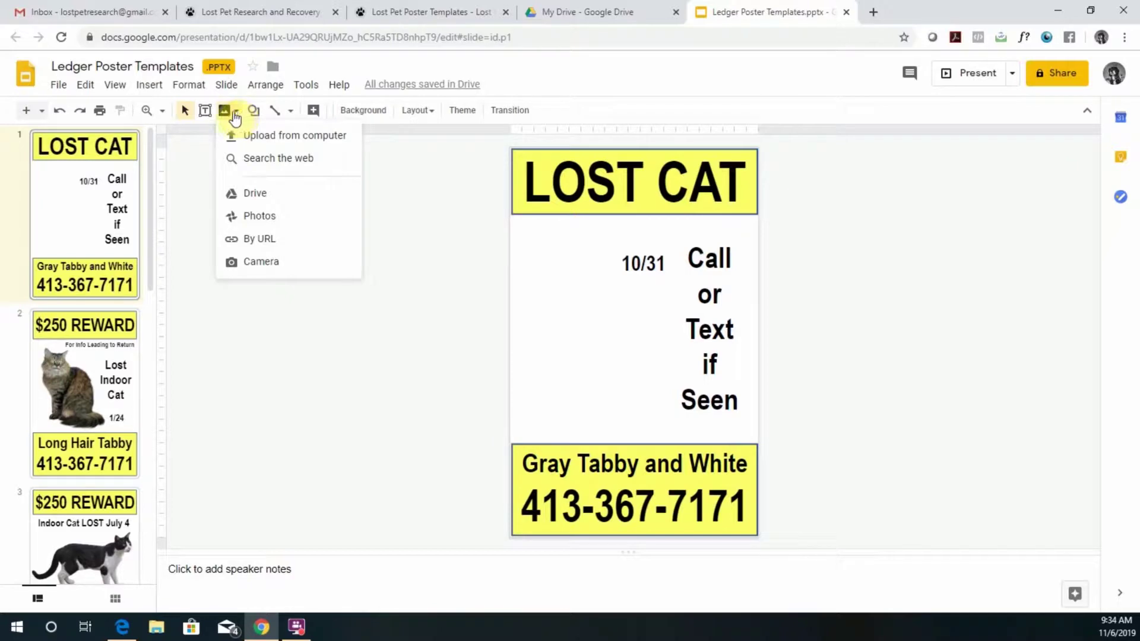
{"action": "left_click", "coordinate": [269, 137]}
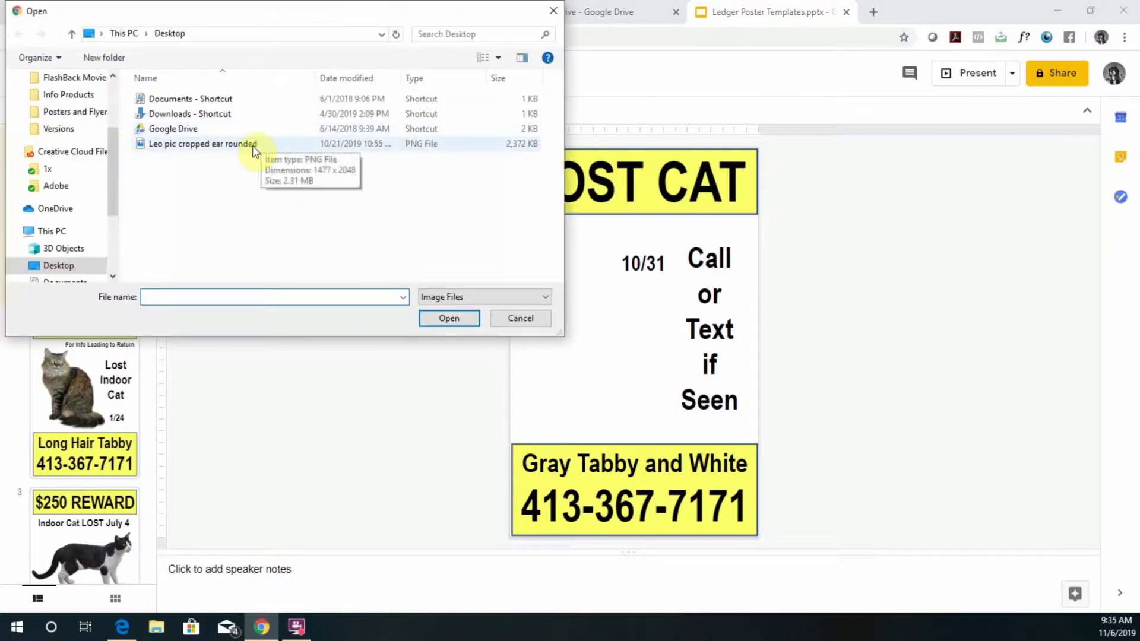
{"action": "left_click", "coordinate": [253, 146]}
{"action": "left_click", "coordinate": [461, 320]}
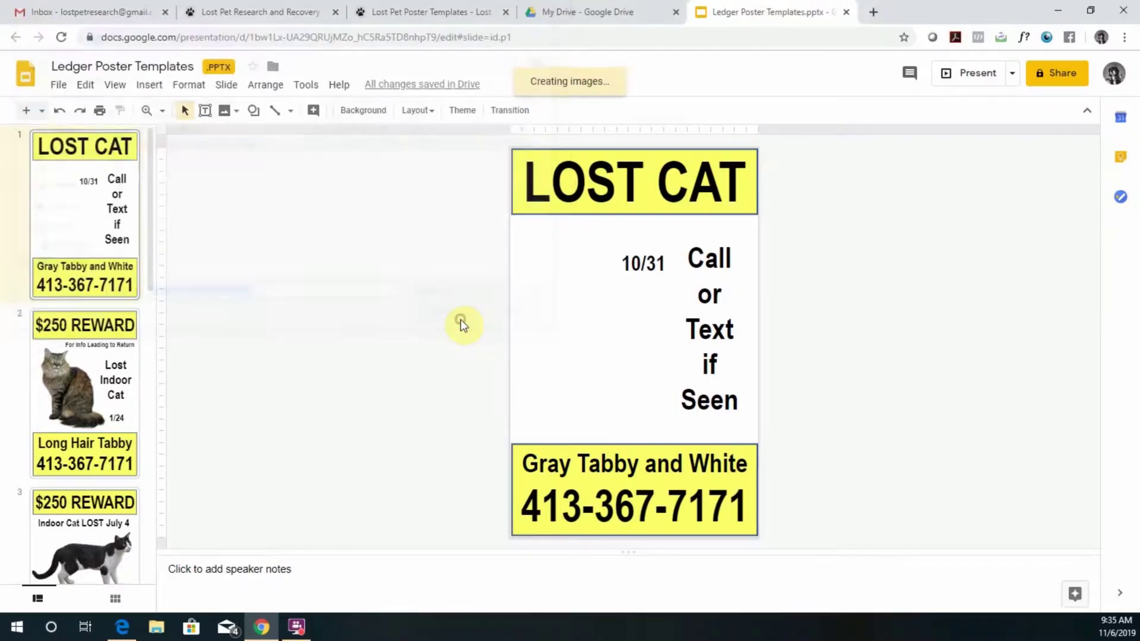
{"action": "left_click_drag", "start_coordinate": [573, 268], "coordinate": [573, 251]}
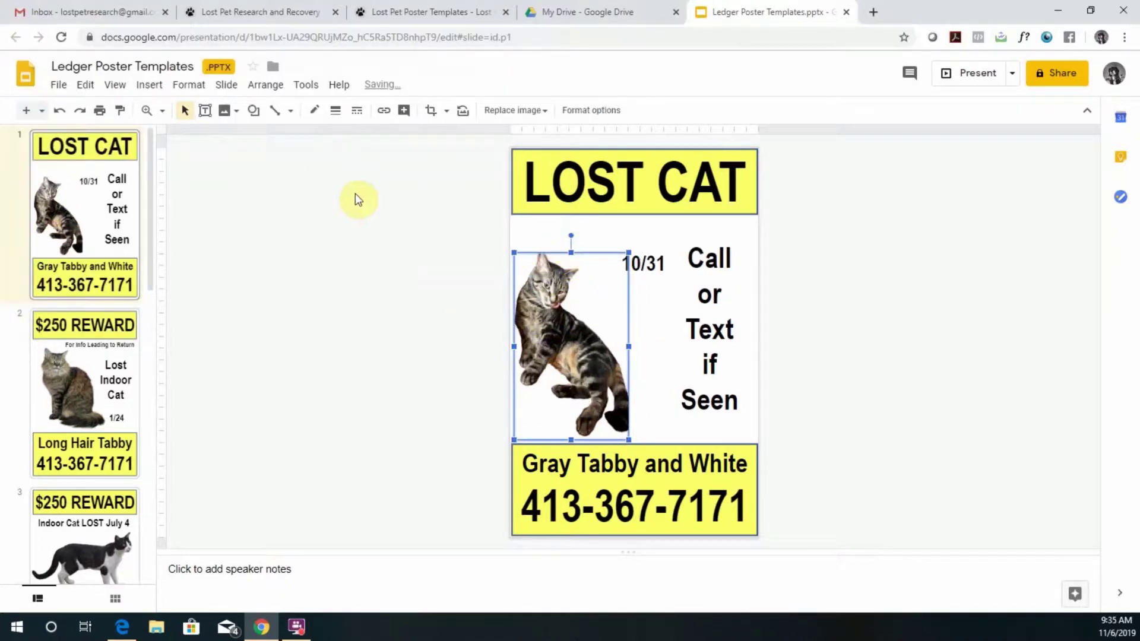
Step: Undo the earlier stretch, then enlarge, tilt and reposition the Leo photo in the poster's middle
{"action": "left_click", "coordinate": [59, 111]}
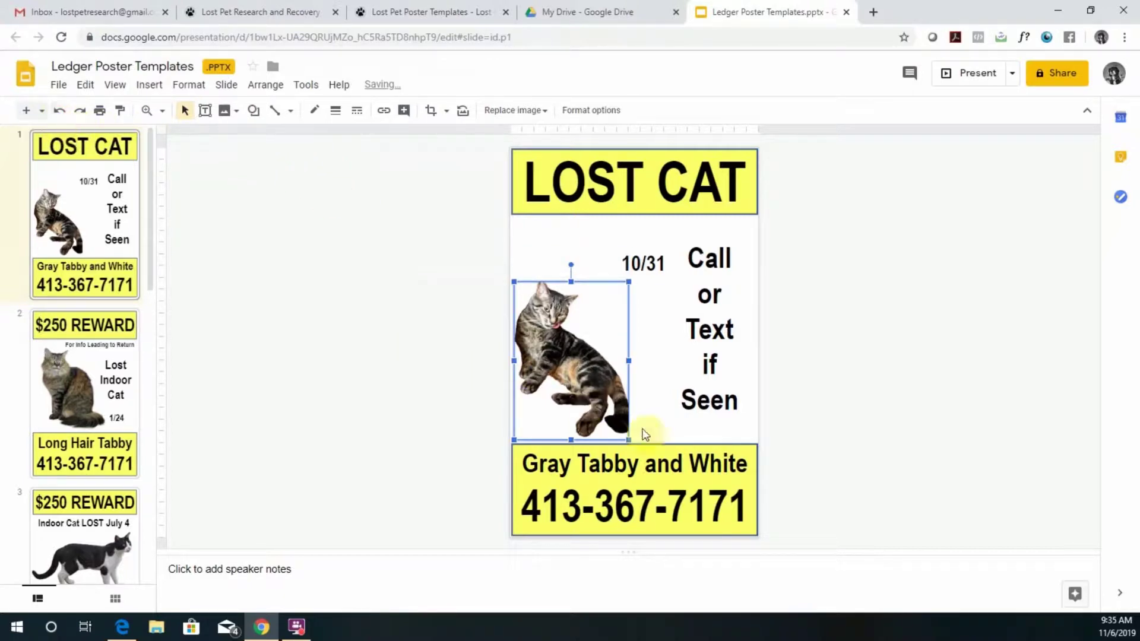
{"action": "left_click_drag", "start_coordinate": [628, 281], "coordinate": [676, 247]}
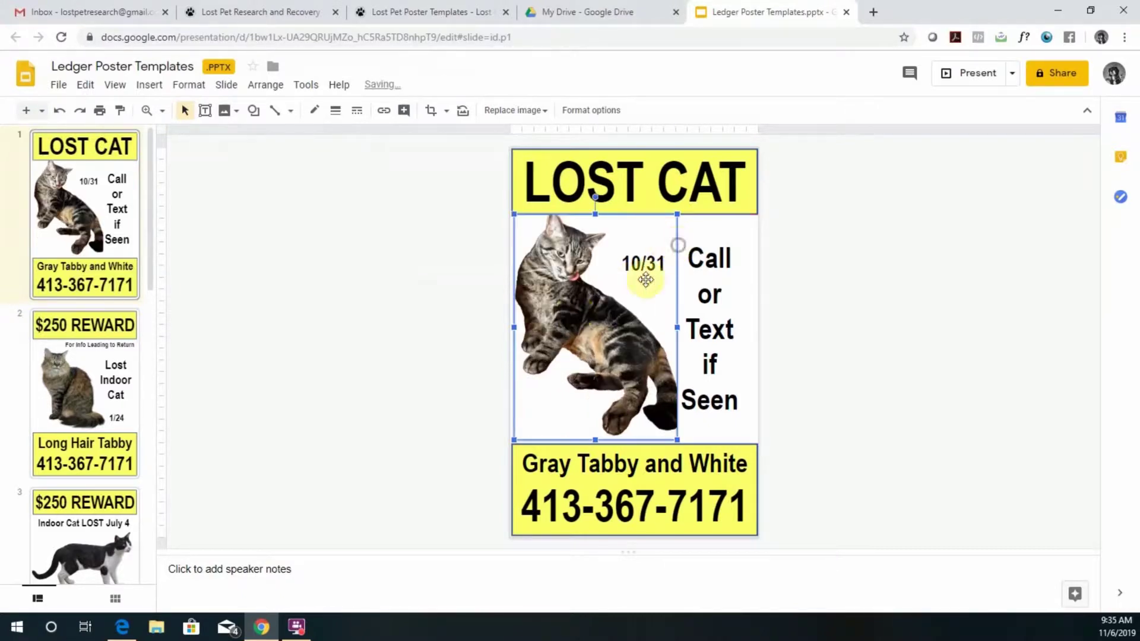
{"action": "left_click_drag", "start_coordinate": [595, 194], "coordinate": [564, 219]}
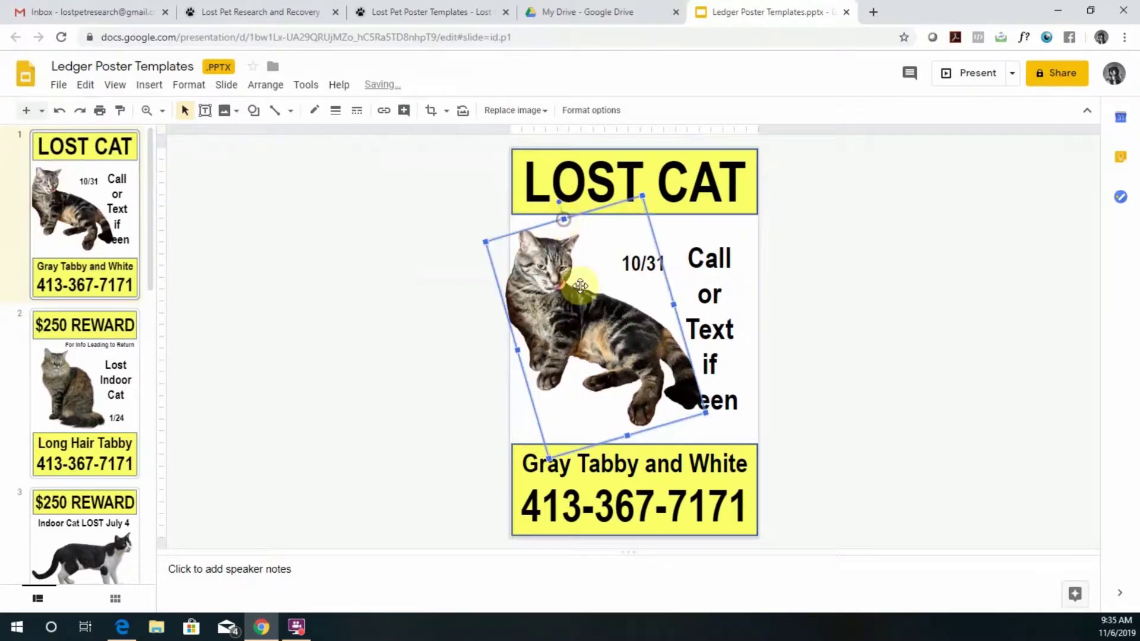
{"action": "left_click_drag", "start_coordinate": [599, 333], "coordinate": [613, 324]}
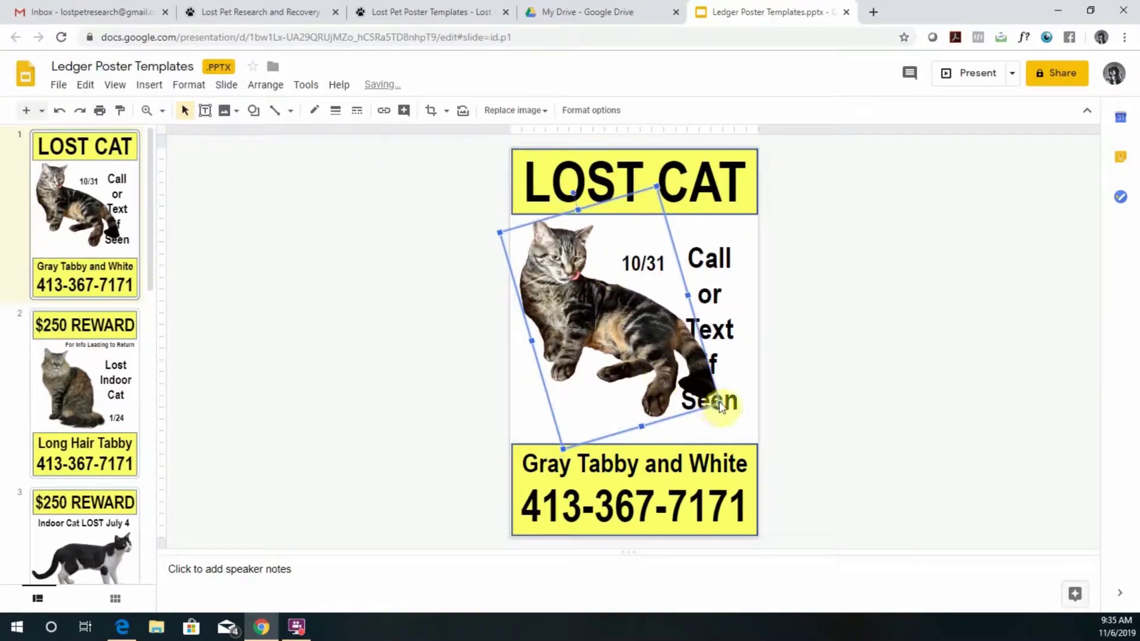
{"action": "left_click_drag", "start_coordinate": [718, 401], "coordinate": [739, 419]}
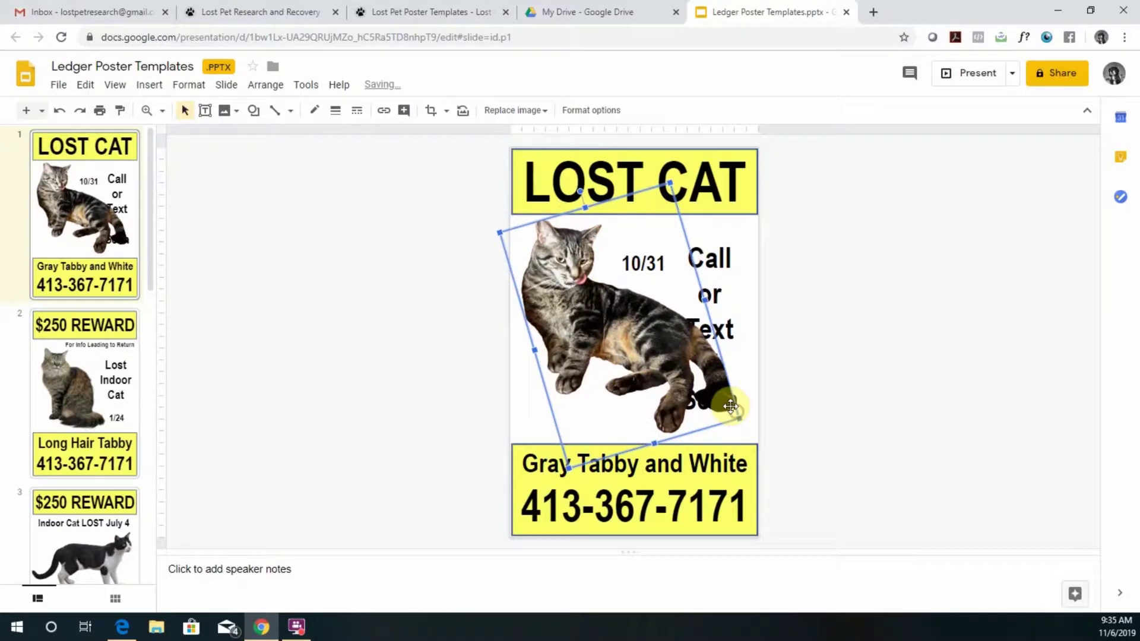
{"action": "left_click", "coordinate": [689, 463]}
Step: Trim the description to 'Gray Tabby' and enlarge it to 120 pt
{"action": "left_click_drag", "start_coordinate": [645, 464], "coordinate": [747, 467]}
{"action": "key", "text": "BackSpace"}
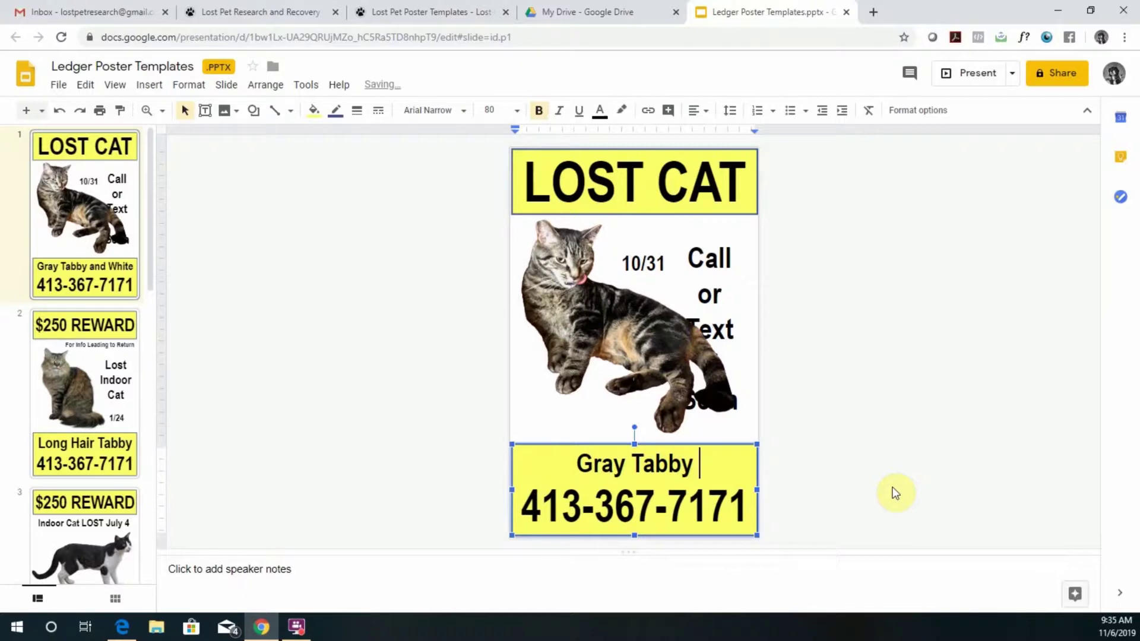
{"action": "left_click_drag", "start_coordinate": [696, 464], "coordinate": [571, 471]}
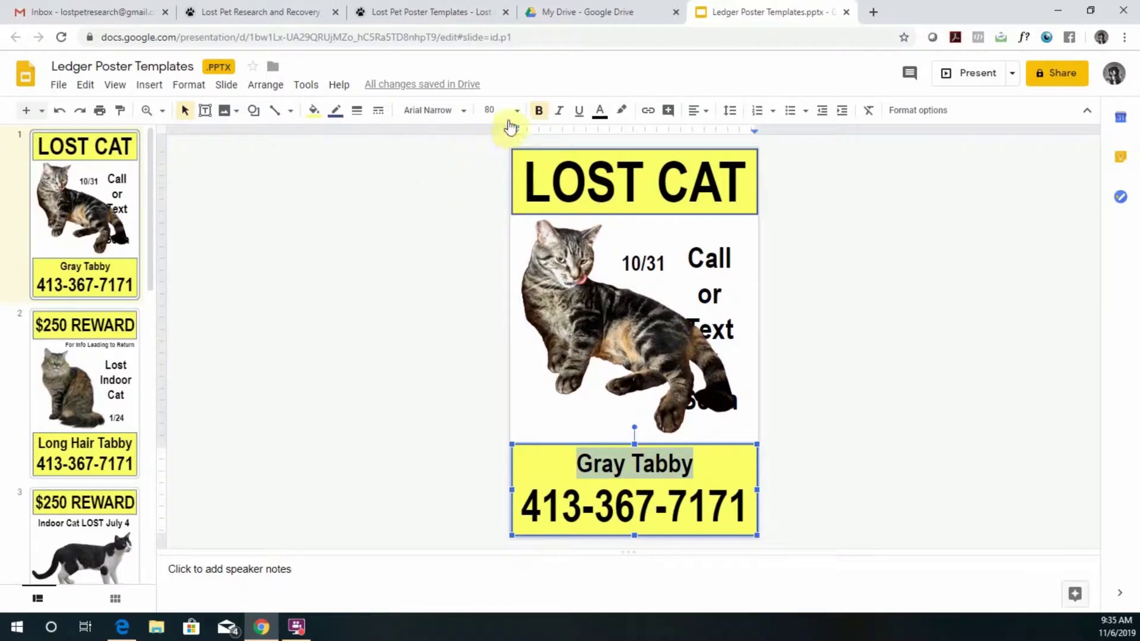
{"action": "left_click", "coordinate": [518, 111]}
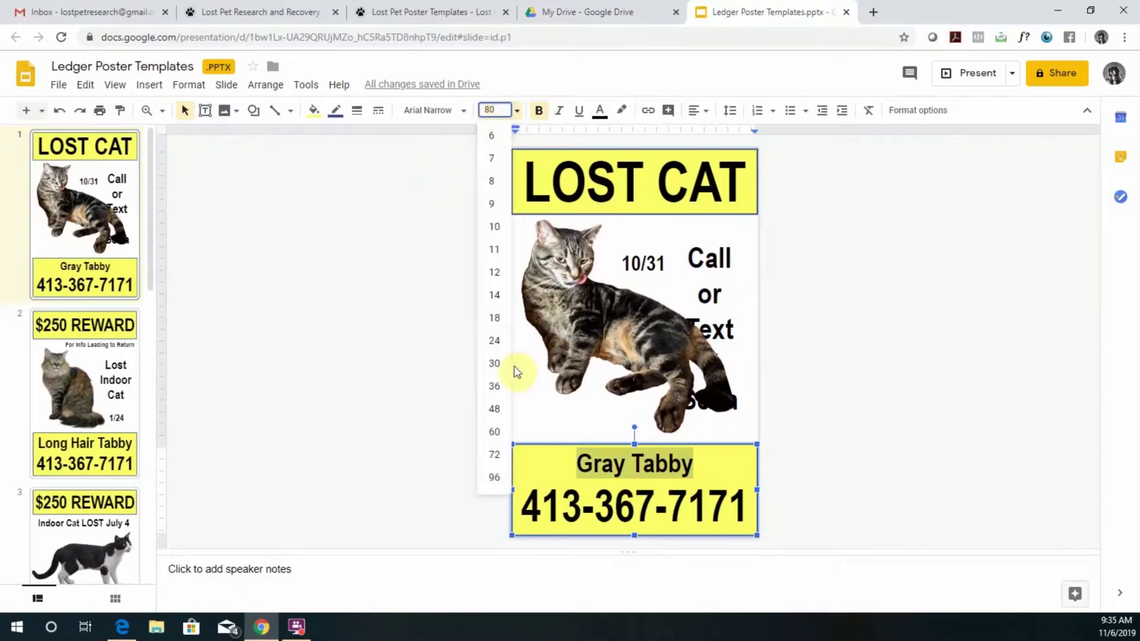
{"action": "left_click", "coordinate": [493, 480]}
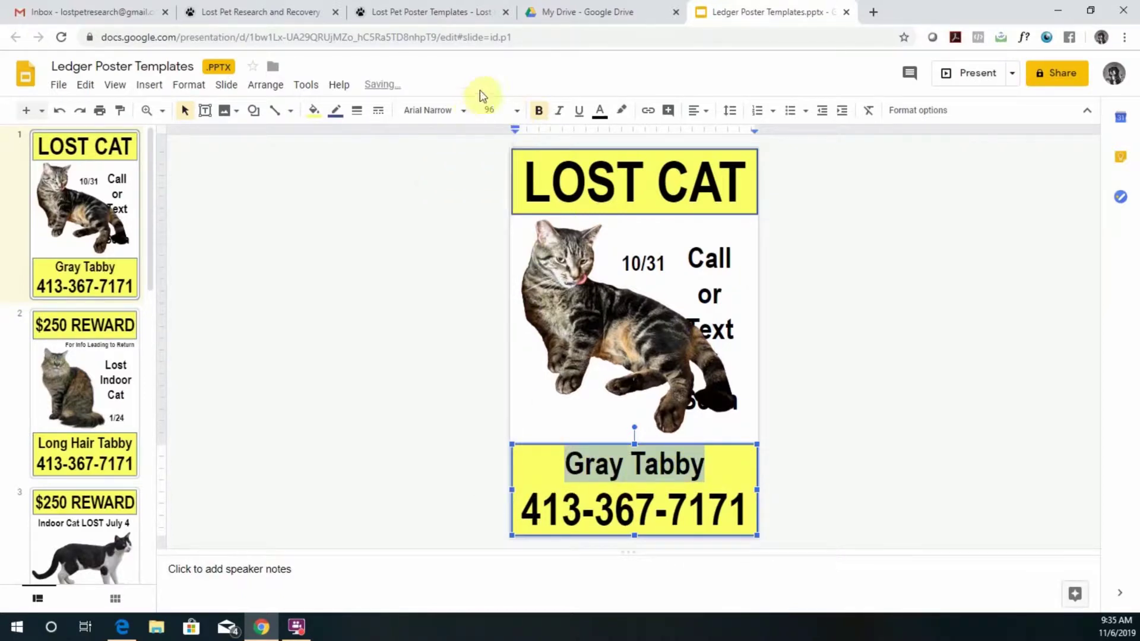
{"action": "left_click", "coordinate": [493, 110]}
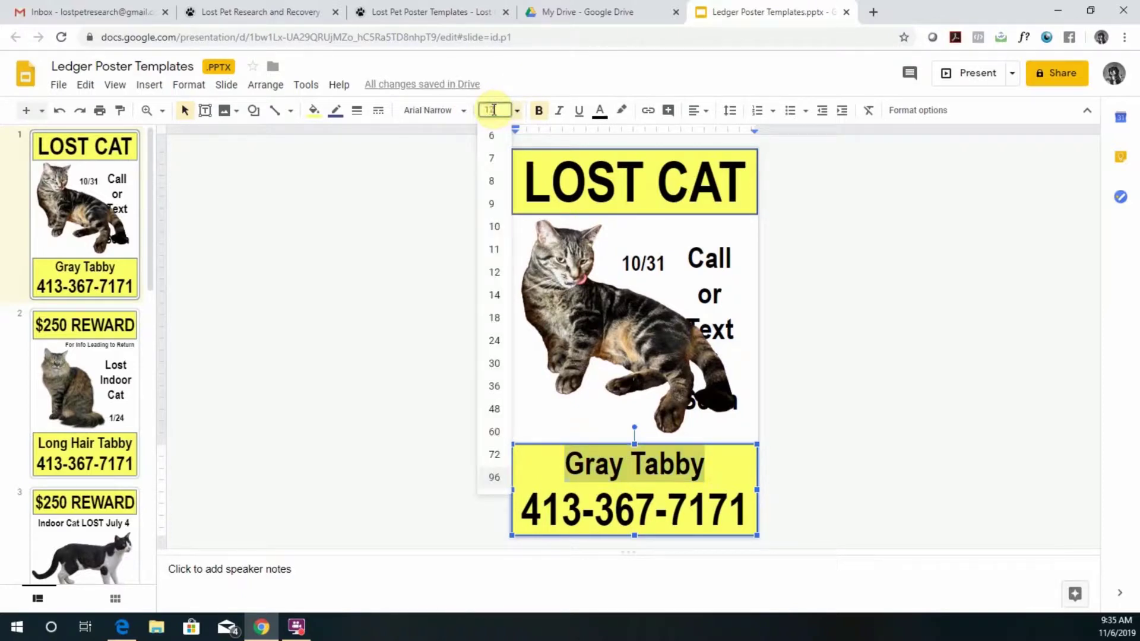
{"action": "type", "text": "120"}
{"action": "key", "text": "Return"}
Step: Raise Gray Tabby to 135 pt and stretch its text box slightly upward
{"action": "left_click", "coordinate": [497, 109]}
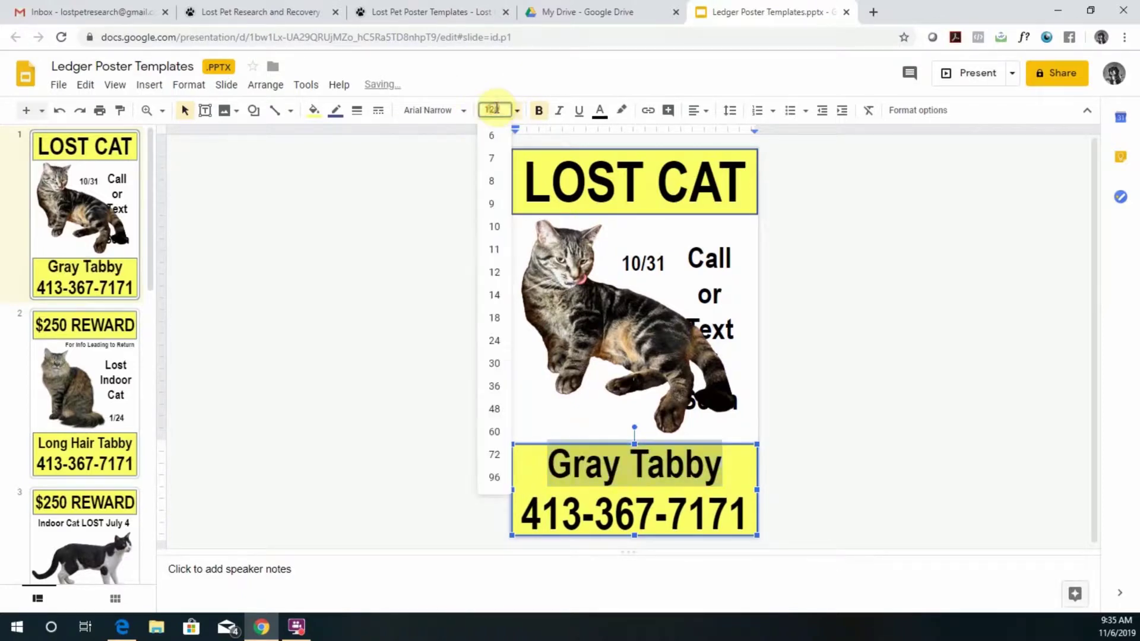
{"action": "type", "text": "13"}
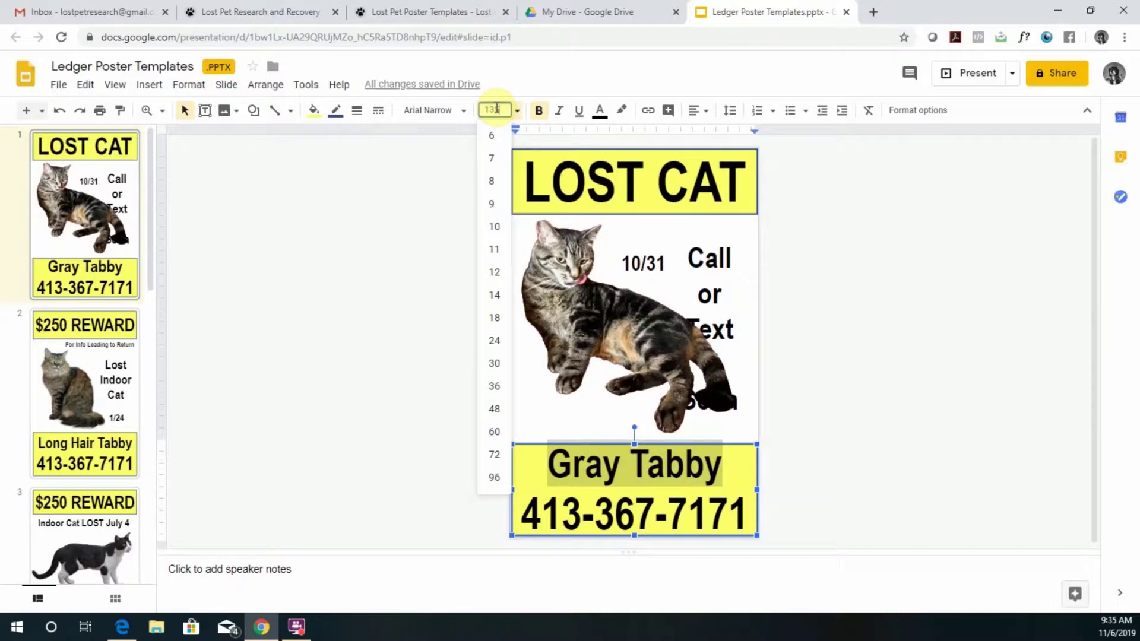
{"action": "key", "text": "Return"}
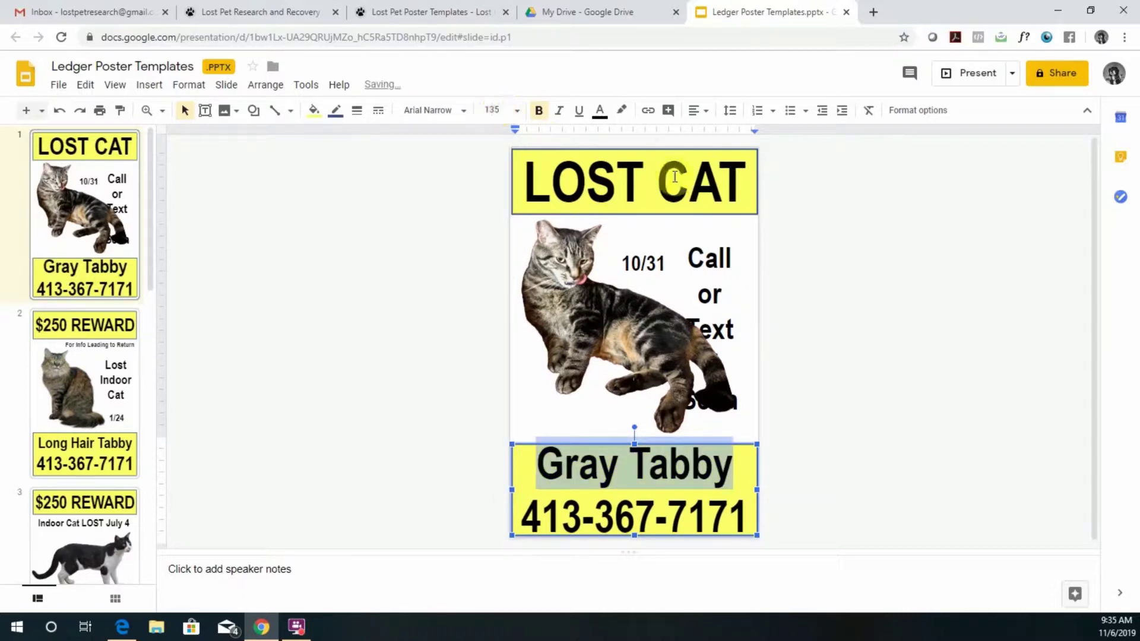
{"action": "left_click", "coordinate": [796, 400]}
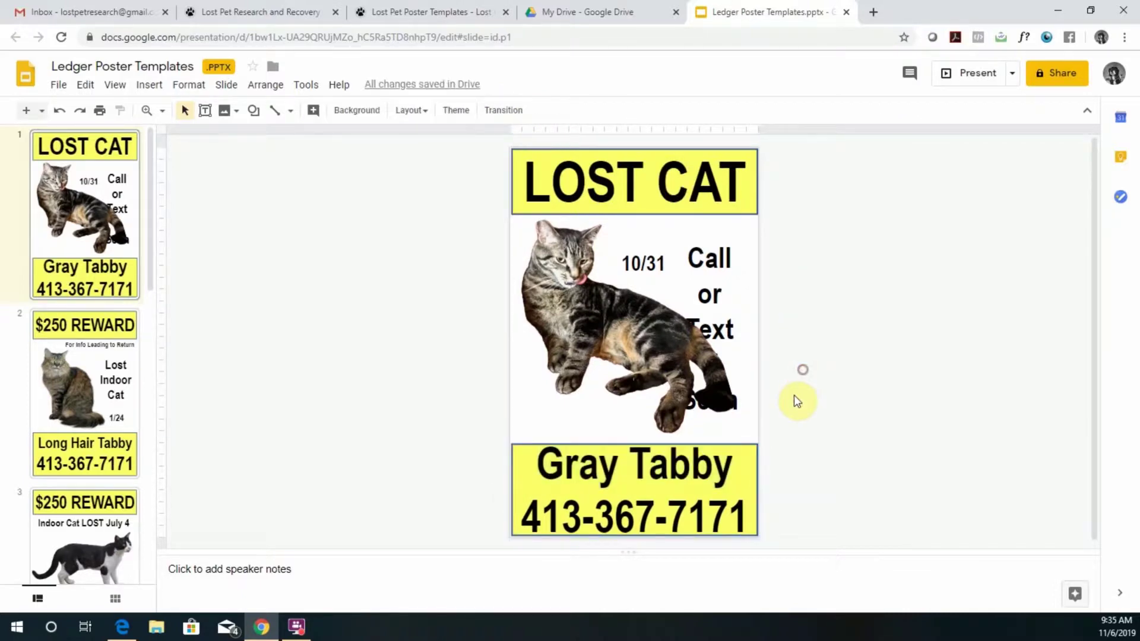
{"action": "left_click", "coordinate": [722, 444]}
{"action": "left_click_drag", "start_coordinate": [635, 444], "coordinate": [635, 434]}
Step: Replace the last seven digits of the poster's phone number with the owner's number
{"action": "left_click", "coordinate": [629, 354]}
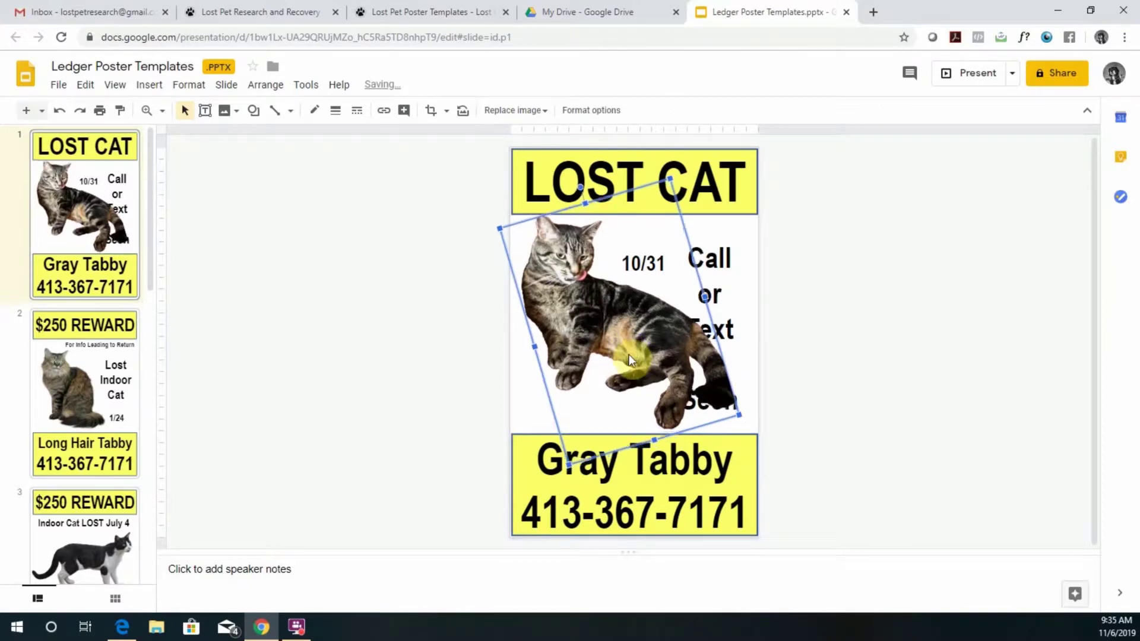
{"action": "left_click", "coordinate": [799, 394]}
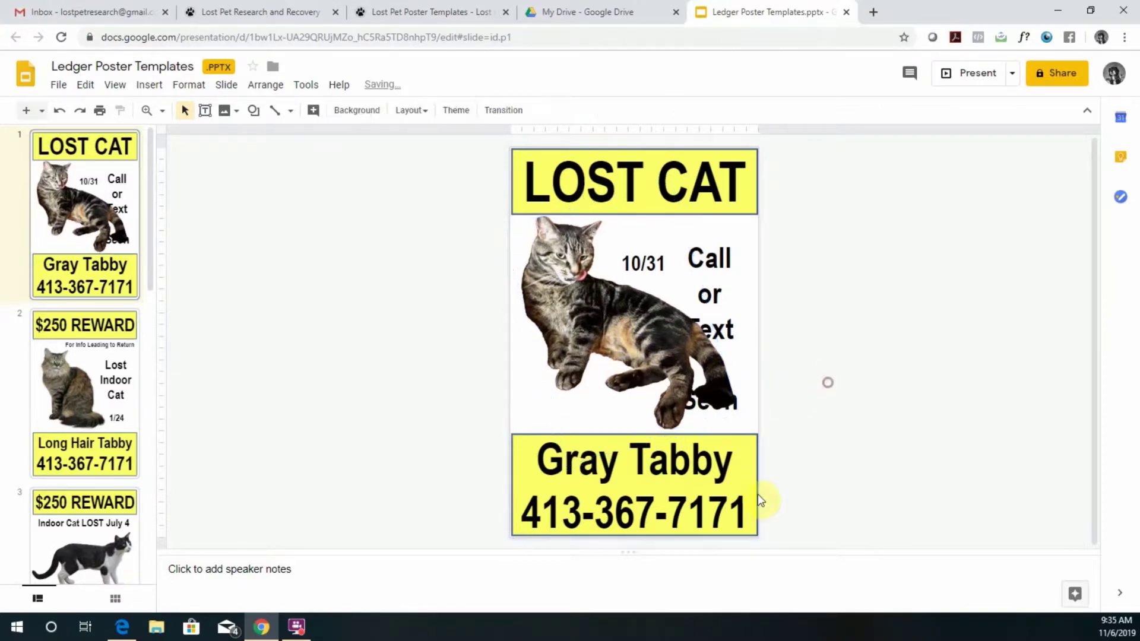
{"action": "left_click", "coordinate": [624, 508]}
{"action": "left_click_drag", "start_coordinate": [595, 511], "coordinate": [825, 516]}
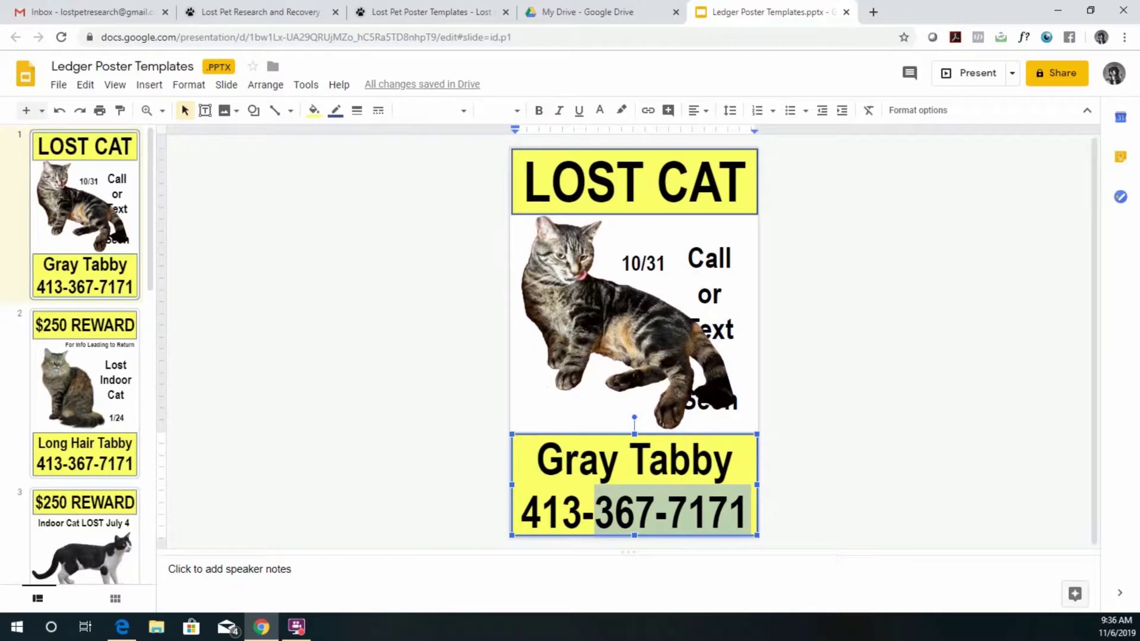
{"action": "type", "text": "240-4066"}
{"action": "left_click", "coordinate": [794, 494]}
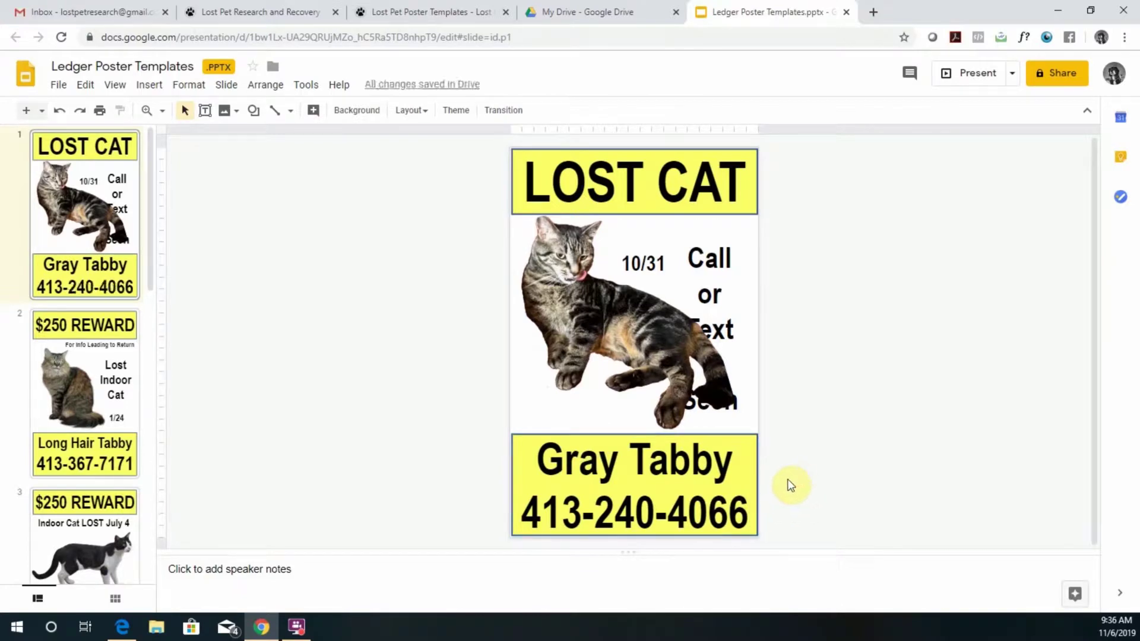
Step: Send the cat photo to the back, behind the other poster elements
{"action": "left_click", "coordinate": [645, 263]}
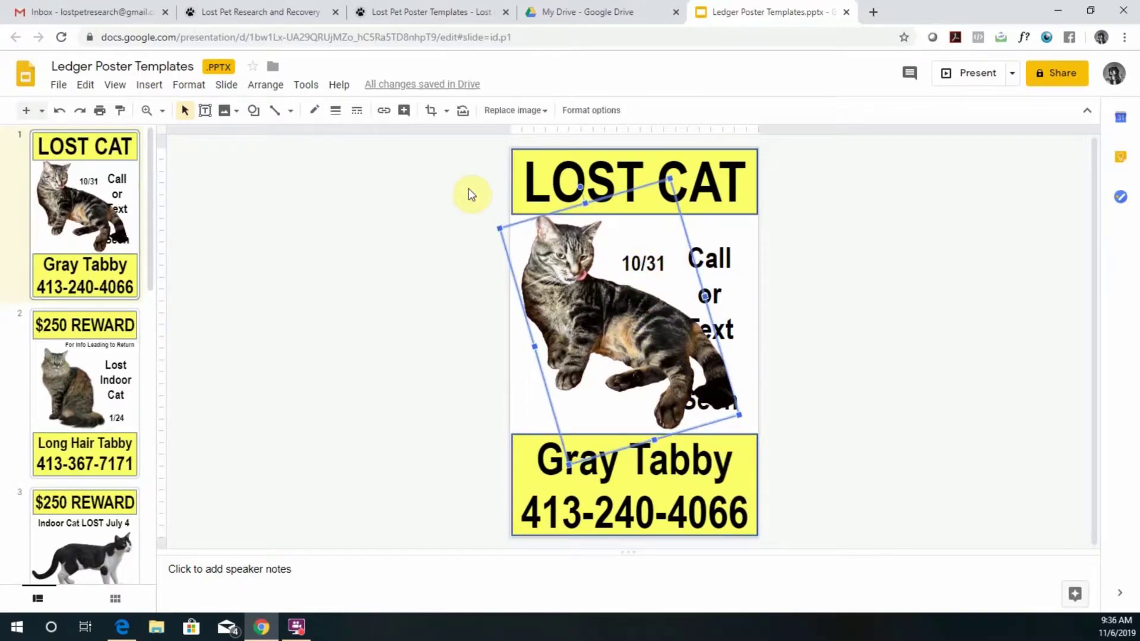
{"action": "left_click", "coordinate": [265, 85]}
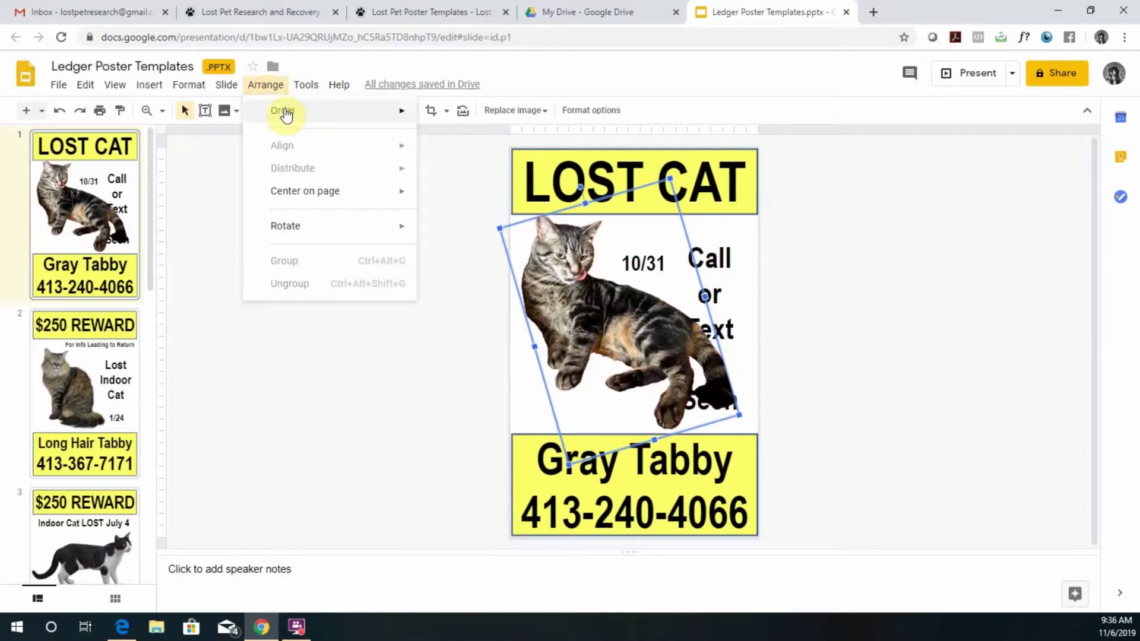
{"action": "mouse_move", "coordinate": [309, 112]}
{"action": "left_click", "coordinate": [477, 185]}
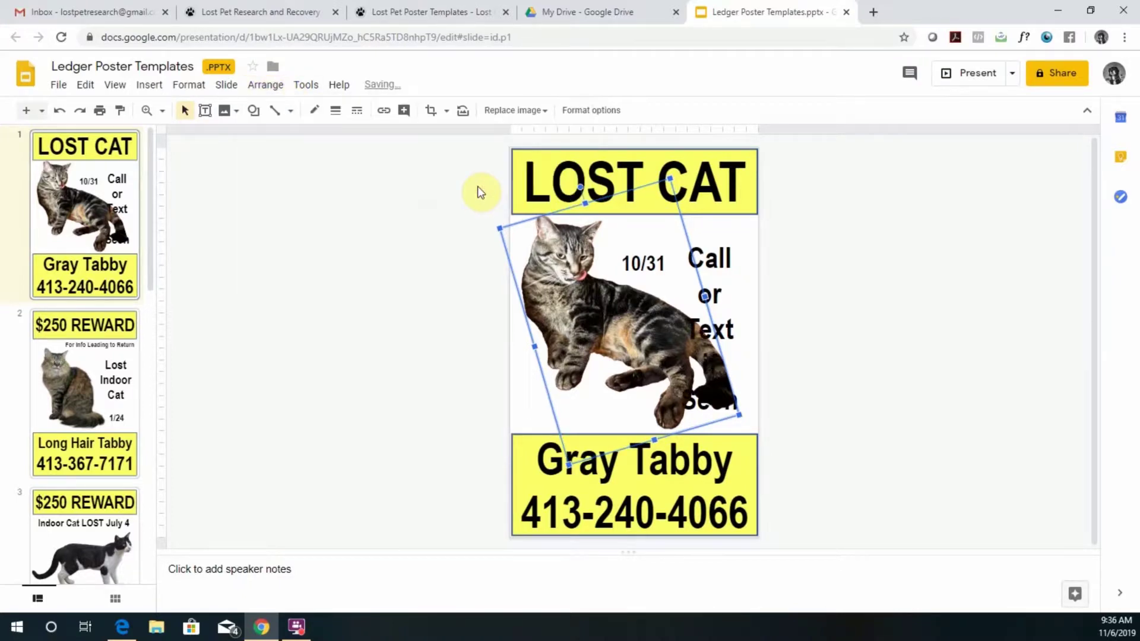
Step: Replace the 10/31 date with "Leo" in quotes and reposition its text box
{"action": "left_click", "coordinate": [642, 263]}
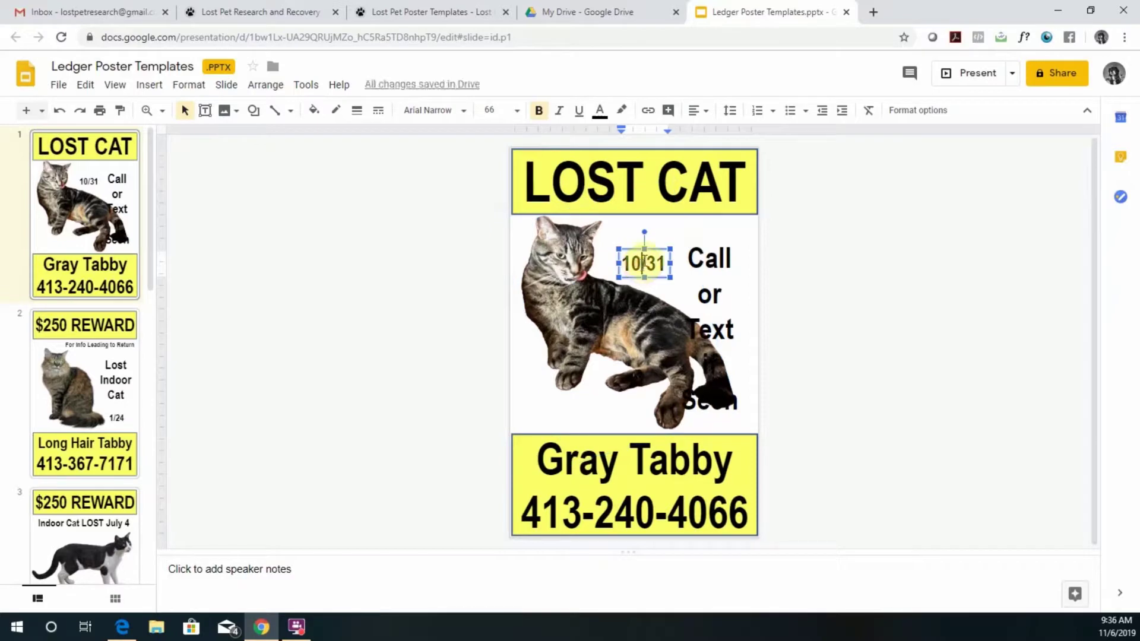
{"action": "left_click_drag", "start_coordinate": [656, 249], "coordinate": [652, 228]}
{"action": "left_click", "coordinate": [658, 242]}
{"action": "key", "text": "BackSpace"}
{"action": "key", "text": "BackSpace"}
{"action": "key", "text": "BackSpace"}
{"action": "key", "text": "BackSpace"}
{"action": "key", "text": "BackSpace"}
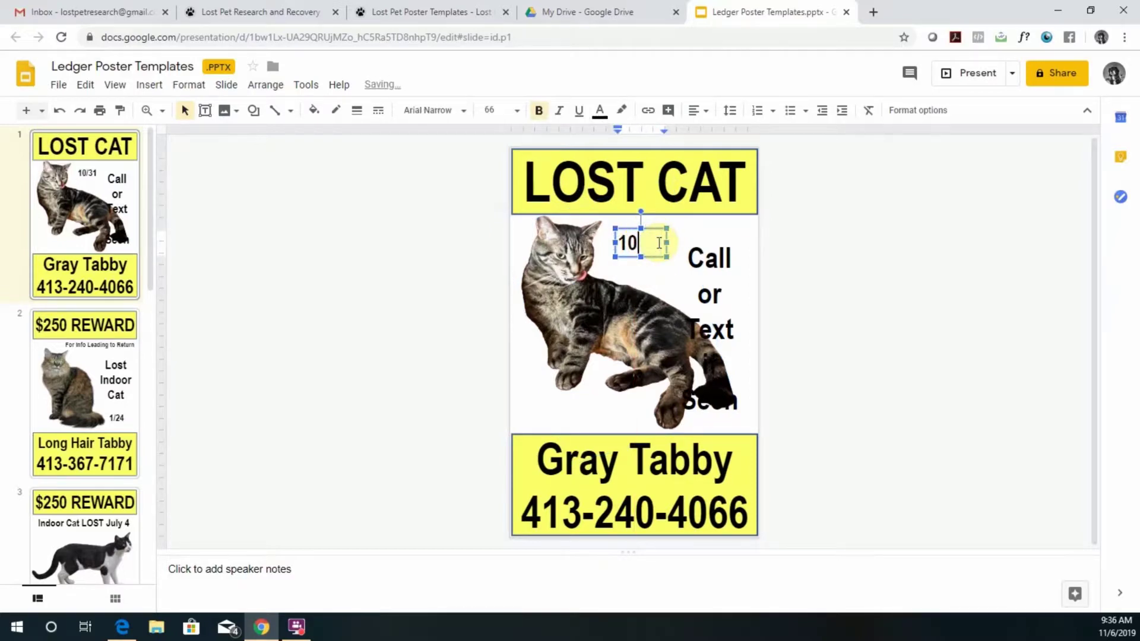
{"action": "type", "text": "\"Leo\""}
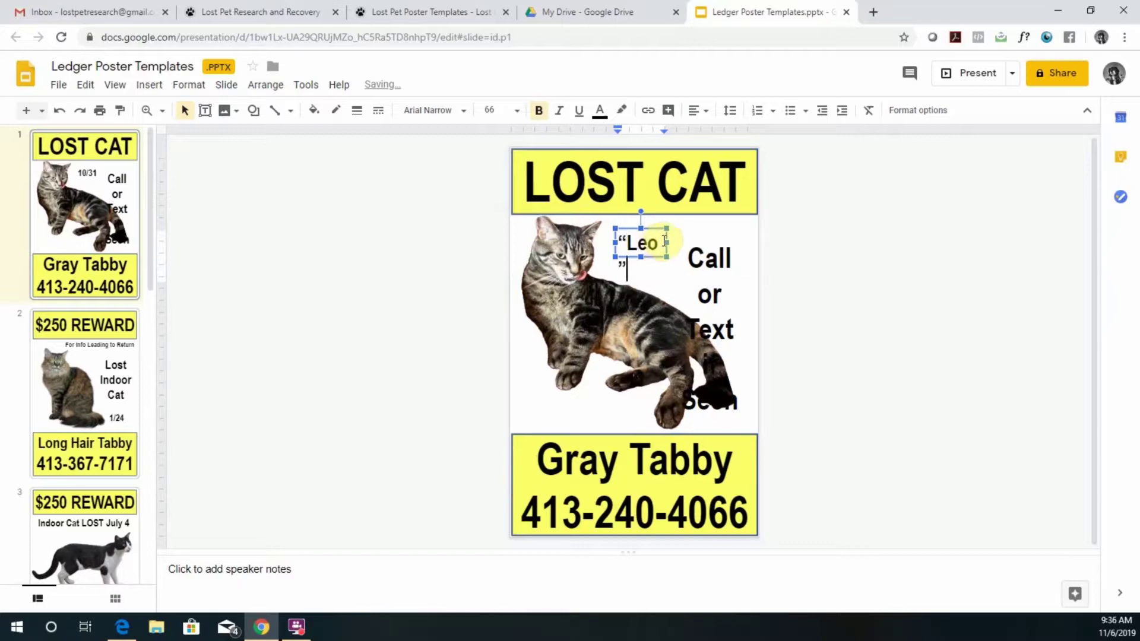
{"action": "left_click_drag", "start_coordinate": [665, 239], "coordinate": [799, 420]}
{"action": "left_click", "coordinate": [716, 255]}
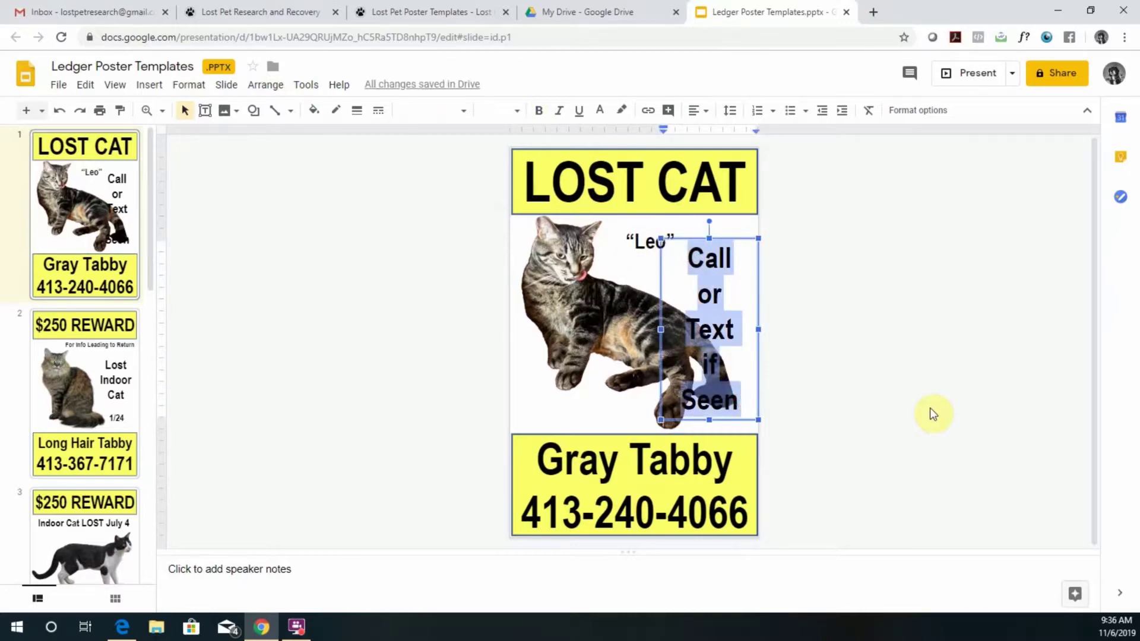
Step: Change the side text to 'Got Outside 9/14' and set it to 80 pt
{"action": "type", "text": "Got Ou"}
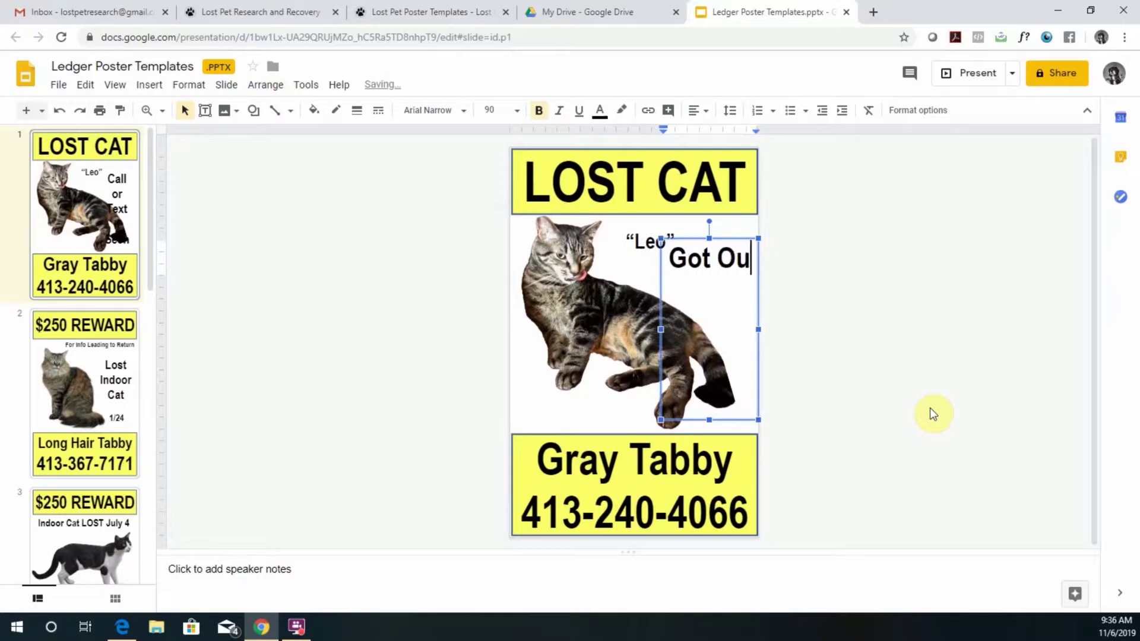
{"action": "type", "text": "tside 9/14"}
{"action": "key", "text": "BackSpace"}
{"action": "type", "text": "14"}
{"action": "left_click_drag", "start_coordinate": [740, 330], "coordinate": [664, 265]}
{"action": "left_click", "coordinate": [491, 109]}
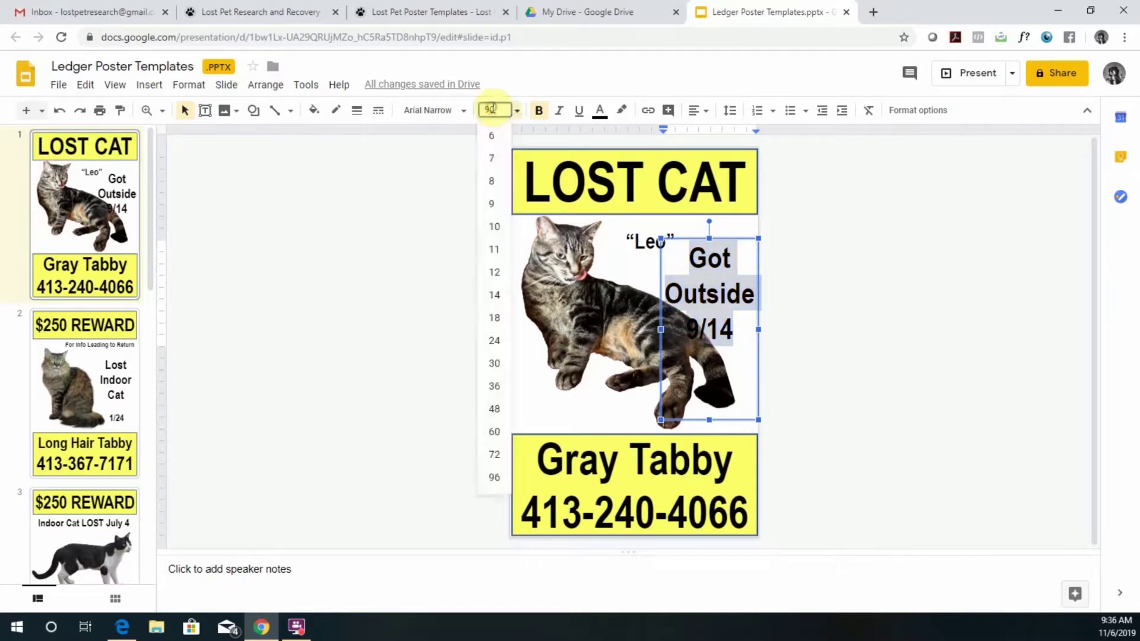
{"action": "type", "text": "80"}
{"action": "key", "text": "Return"}
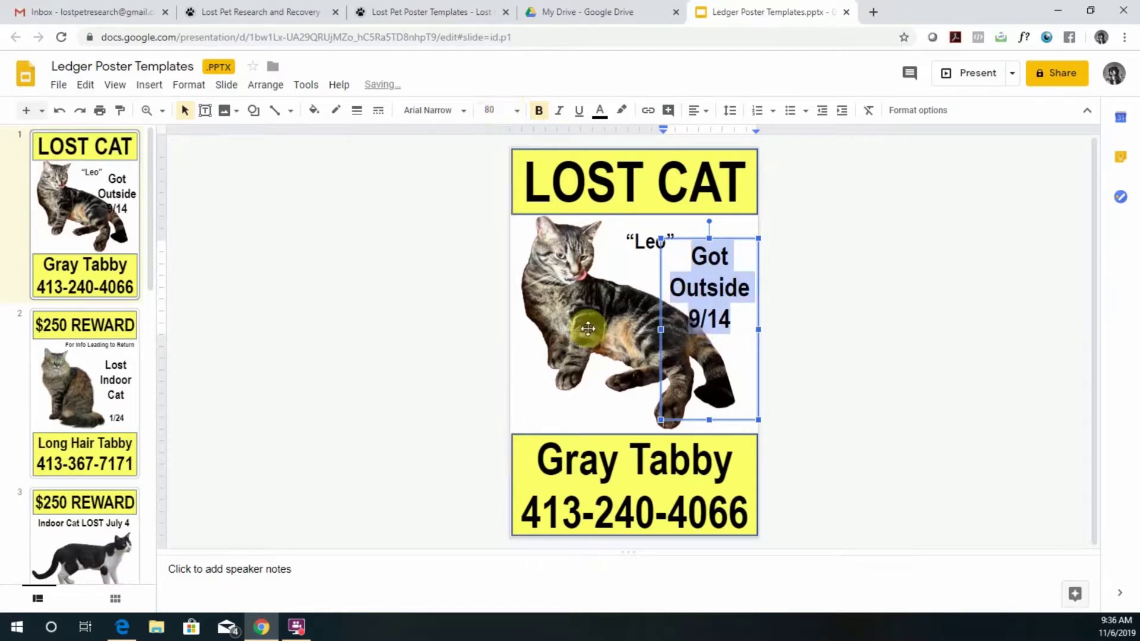
Step: Shorten and raise the Got Outside box, then nudge "Leo" slightly left beside it
{"action": "left_click_drag", "start_coordinate": [718, 417], "coordinate": [717, 347]}
{"action": "left_click_drag", "start_coordinate": [740, 237], "coordinate": [741, 219]}
{"action": "left_click", "coordinate": [637, 243]}
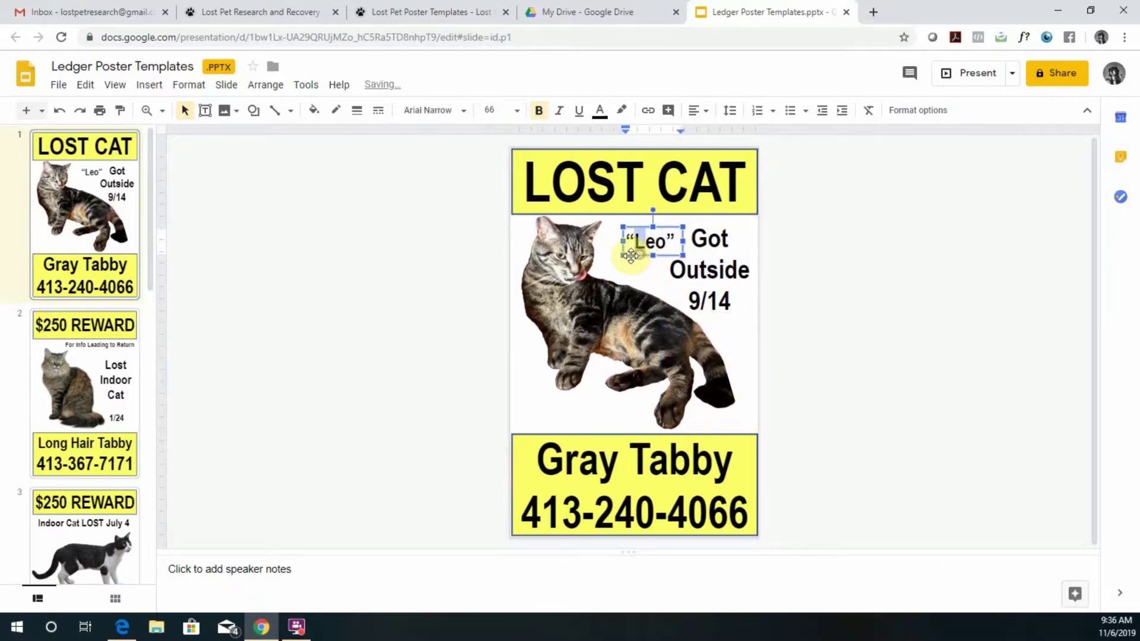
{"action": "left_click_drag", "start_coordinate": [636, 257], "coordinate": [623, 256]}
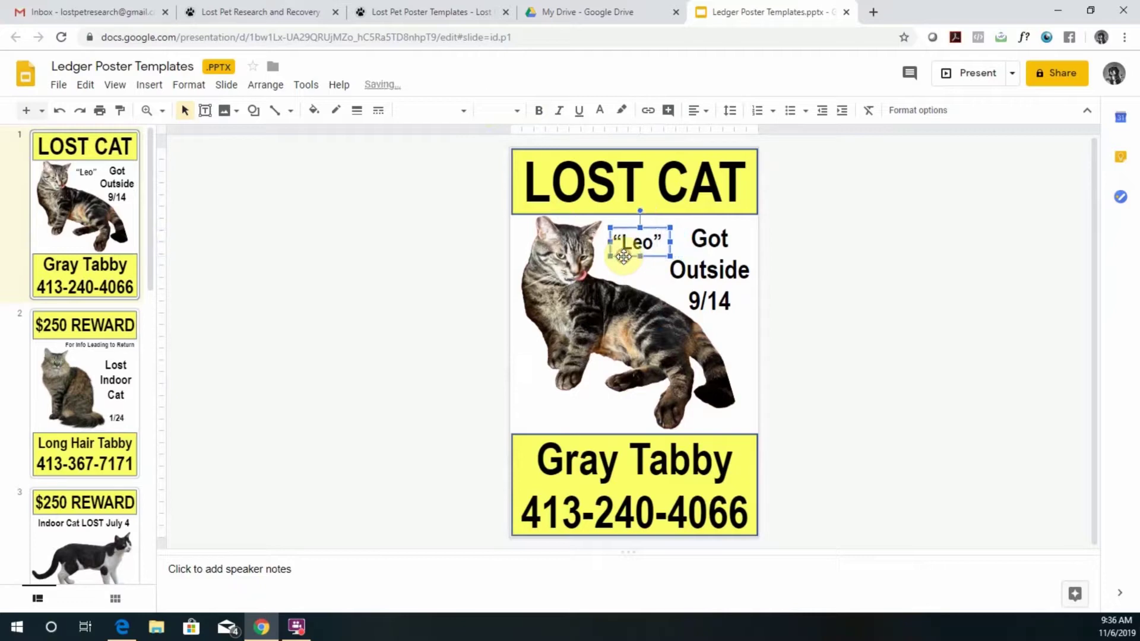
{"action": "left_click", "coordinate": [883, 356]}
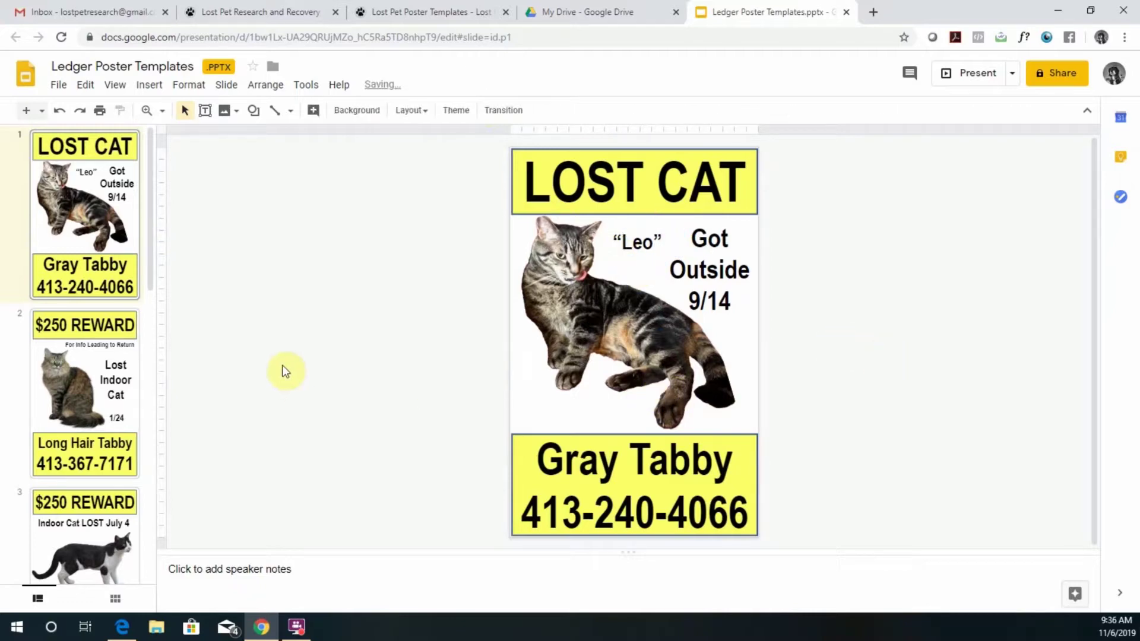
Step: Draw a new text box above the bottom banner and set its text to Arial Narrow
{"action": "left_click", "coordinate": [206, 113]}
{"action": "left_click_drag", "start_coordinate": [515, 402], "coordinate": [644, 425]}
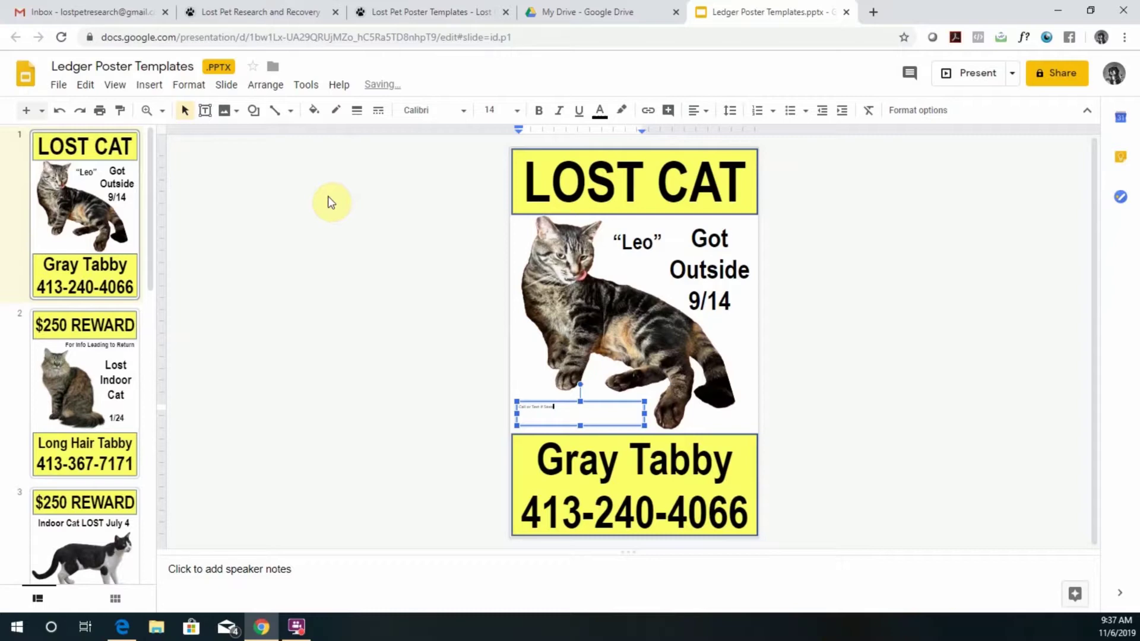
{"action": "left_click_drag", "start_coordinate": [562, 407], "coordinate": [538, 410]}
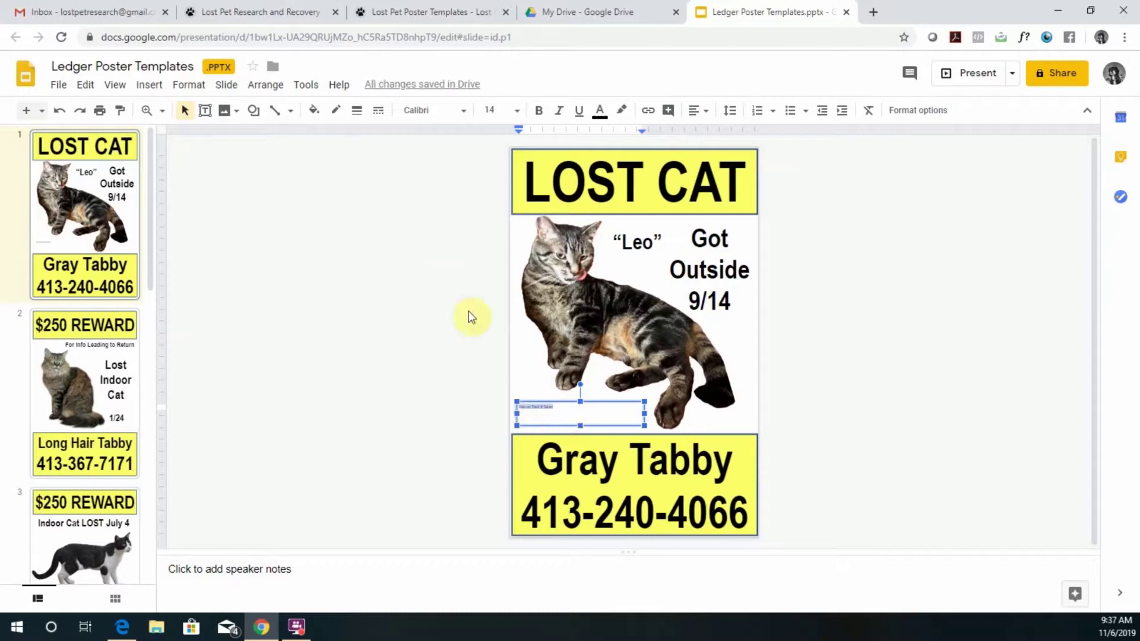
{"action": "left_click", "coordinate": [456, 112]}
{"action": "left_click", "coordinate": [448, 195]}
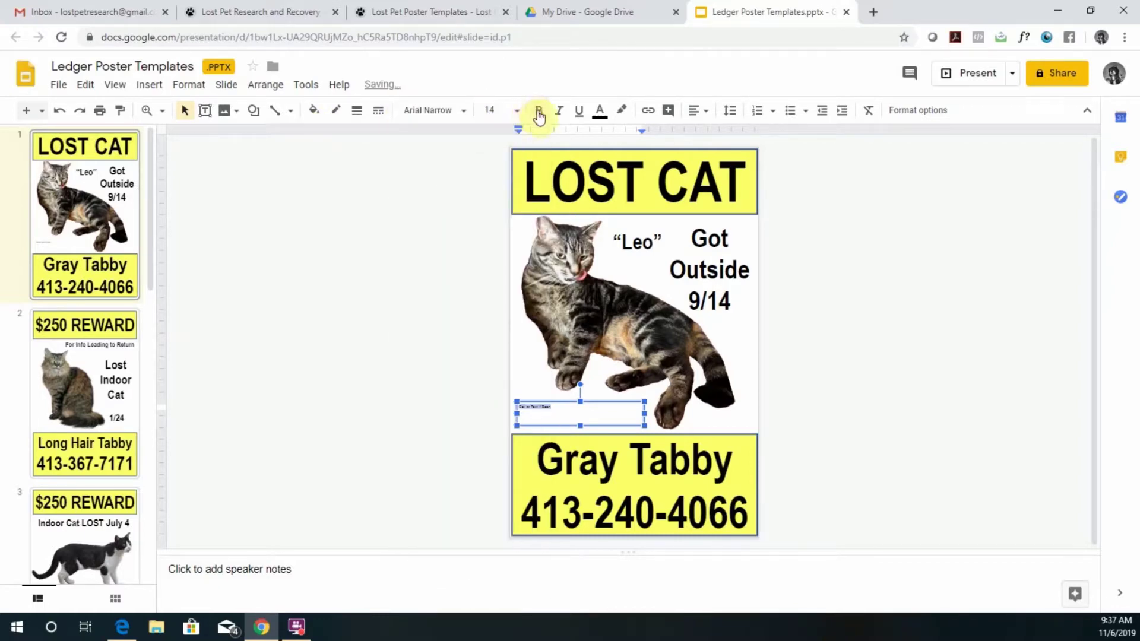
Step: Make the Call or Text If Seen line 50 pt and narrow its box to fit
{"action": "left_click", "coordinate": [518, 112]}
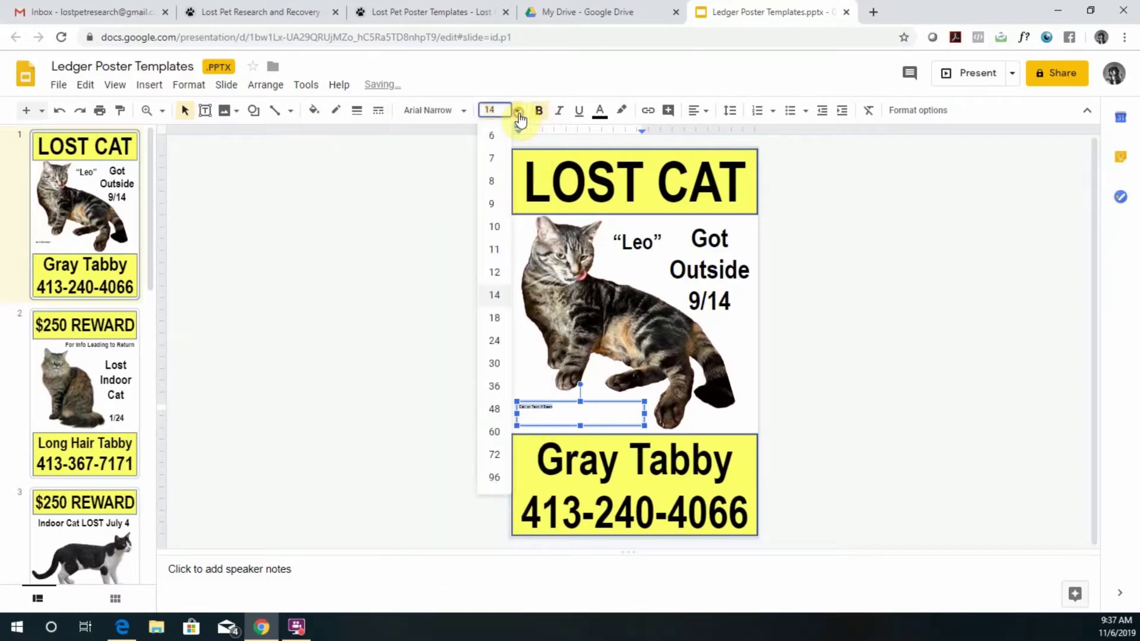
{"action": "left_click", "coordinate": [495, 364]}
{"action": "left_click", "coordinate": [517, 121]}
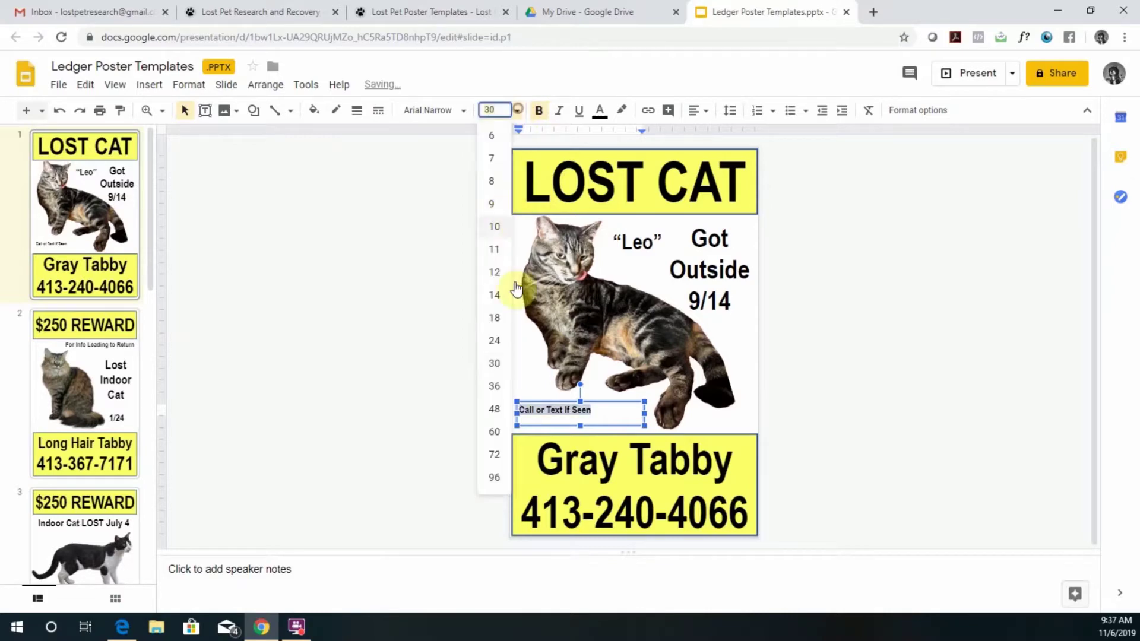
{"action": "left_click", "coordinate": [499, 414]}
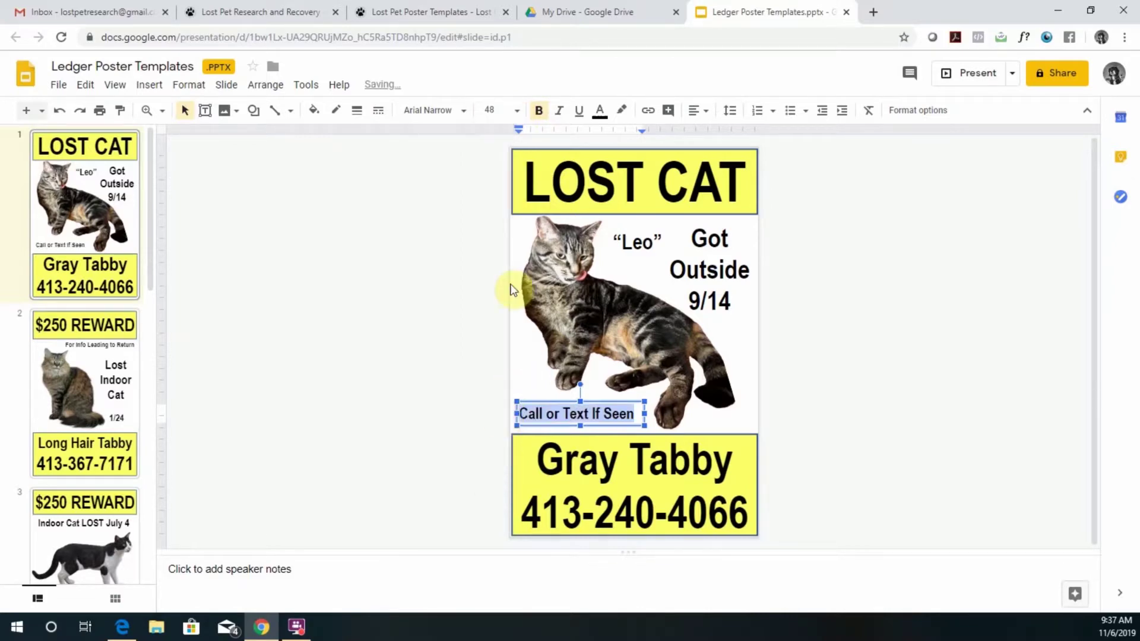
{"action": "key", "text": "ctrl+shift+period"}
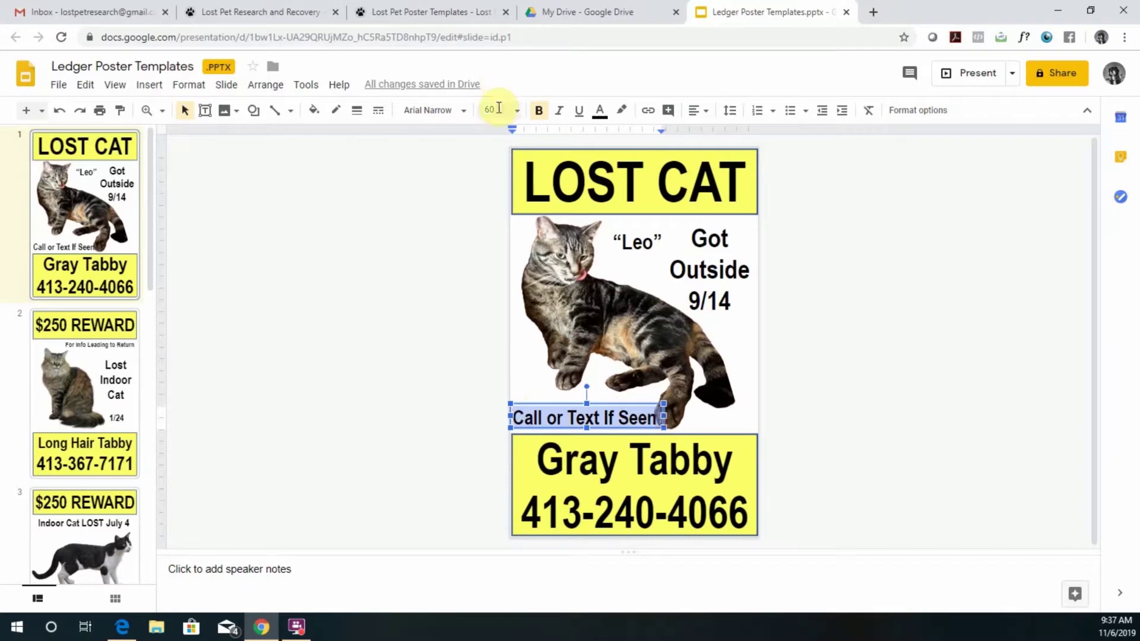
{"action": "left_click", "coordinate": [497, 110]}
{"action": "type", "text": "50"}
{"action": "key", "text": "Return"}
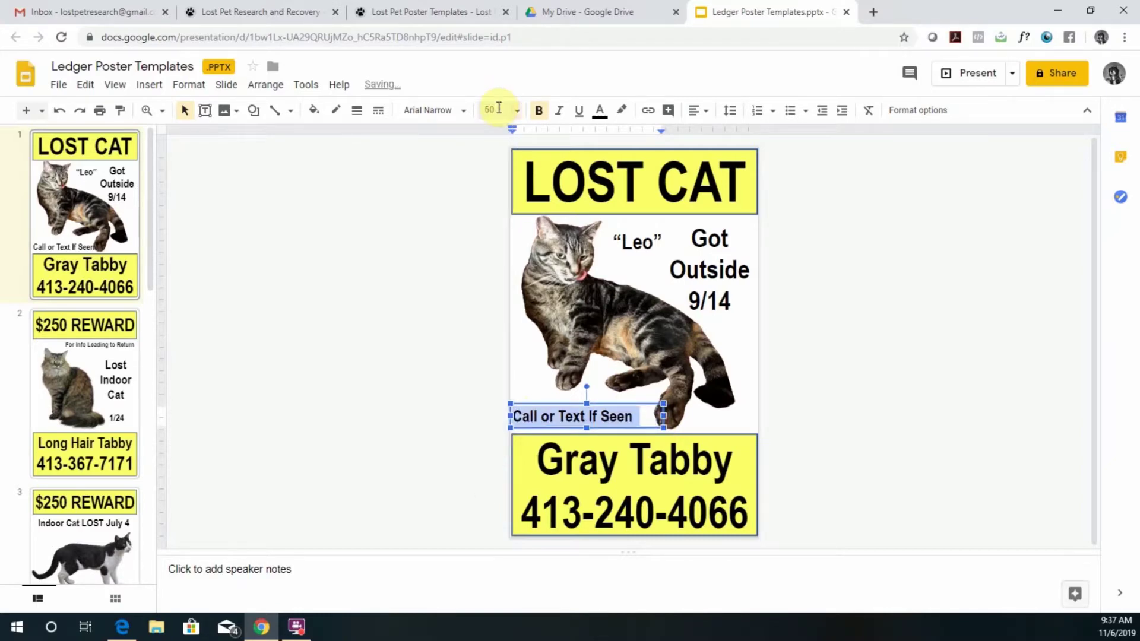
{"action": "left_click_drag", "start_coordinate": [664, 417], "coordinate": [621, 429]}
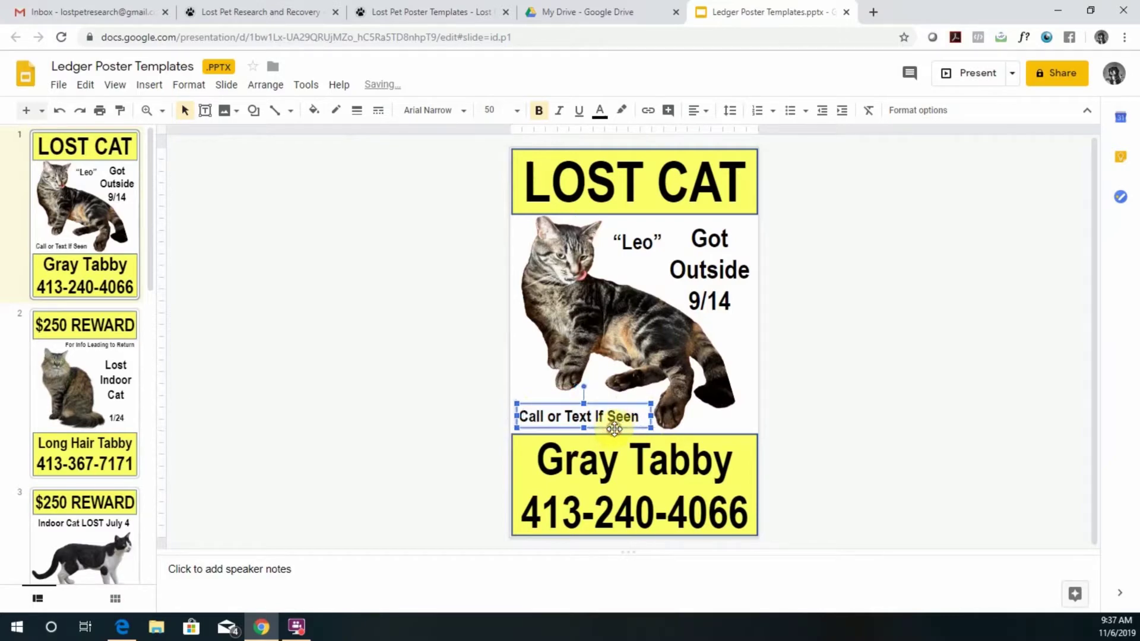
{"action": "left_click", "coordinate": [855, 433]}
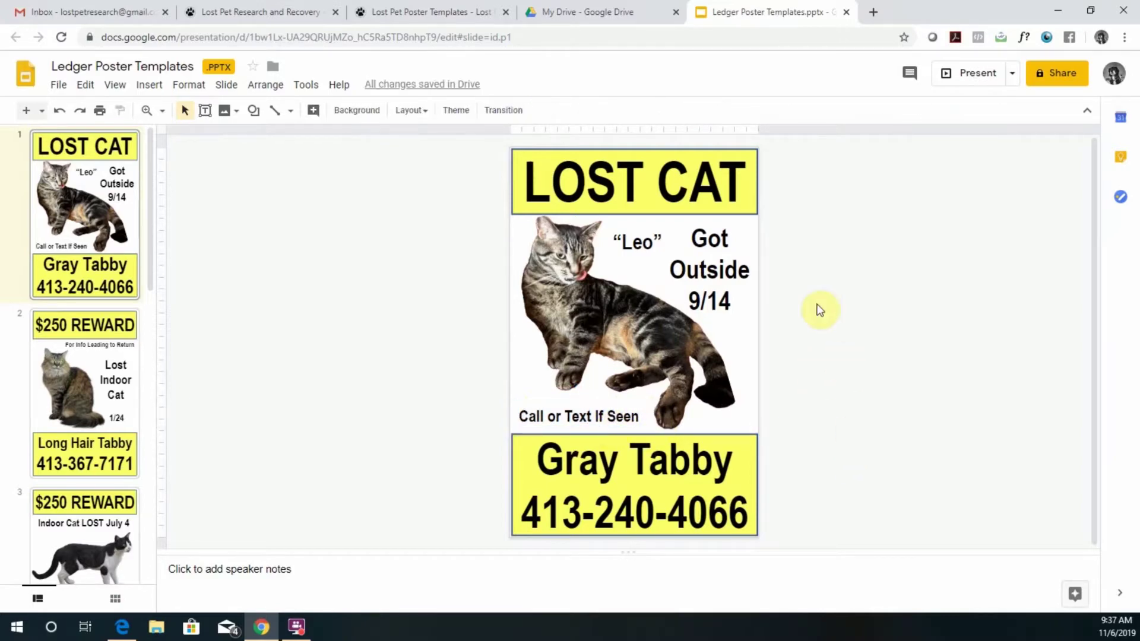
Step: Delete the Long Hair Tabby, other animal and instructions slides so only slide 1 remains
{"action": "scroll", "coordinate": [59, 338], "scroll_direction": "down", "scroll_amount": 1}
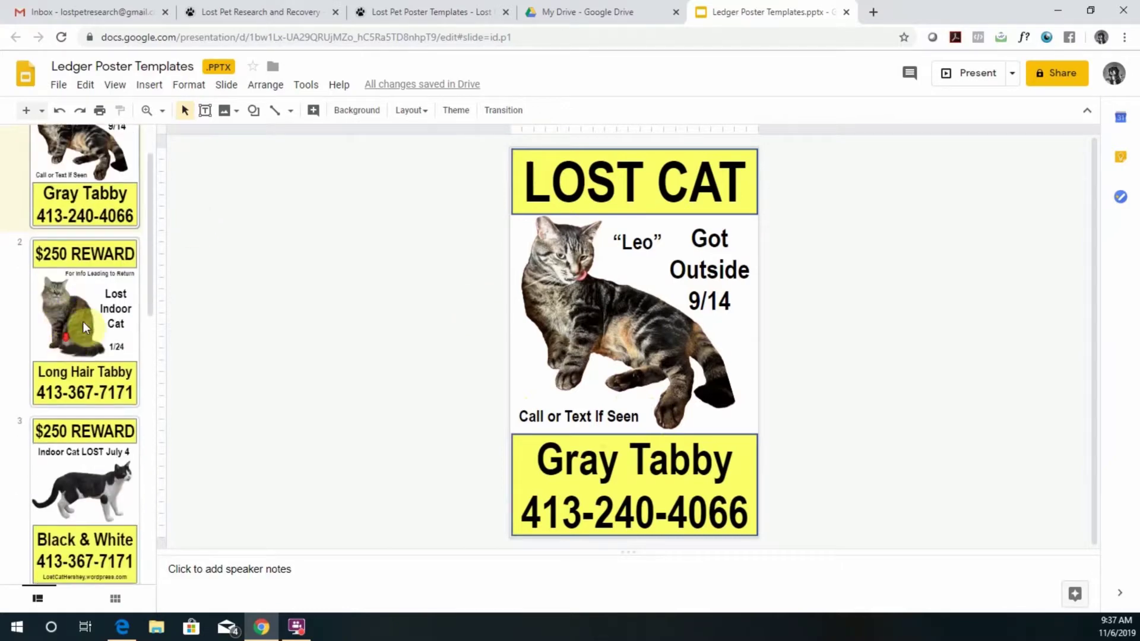
{"action": "left_click", "coordinate": [83, 320]}
{"action": "key", "text": "Delete"}
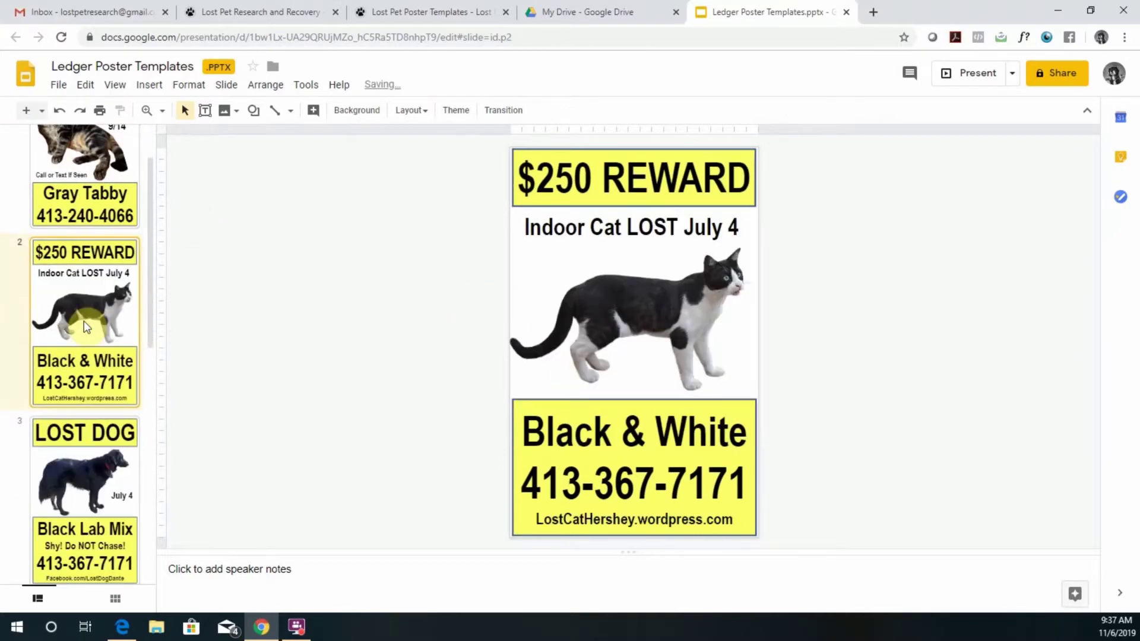
{"action": "key", "text": "Delete"}
{"action": "key", "text": "Delete"}
{"action": "key", "text": "Delete"}
{"action": "key", "text": "Delete"}
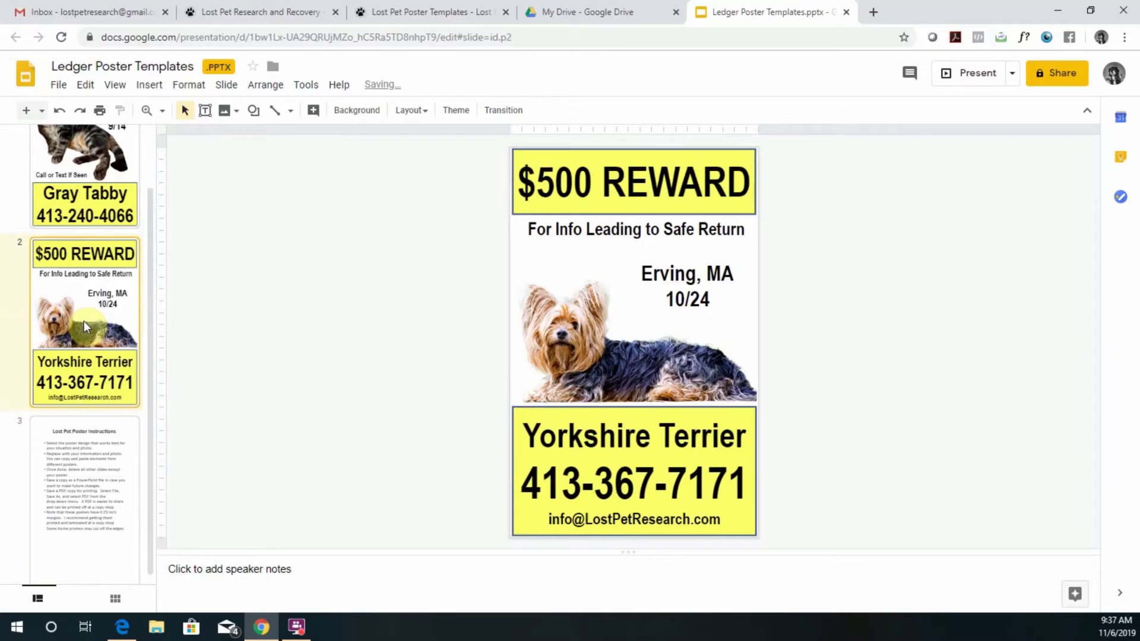
{"action": "key", "text": "Delete"}
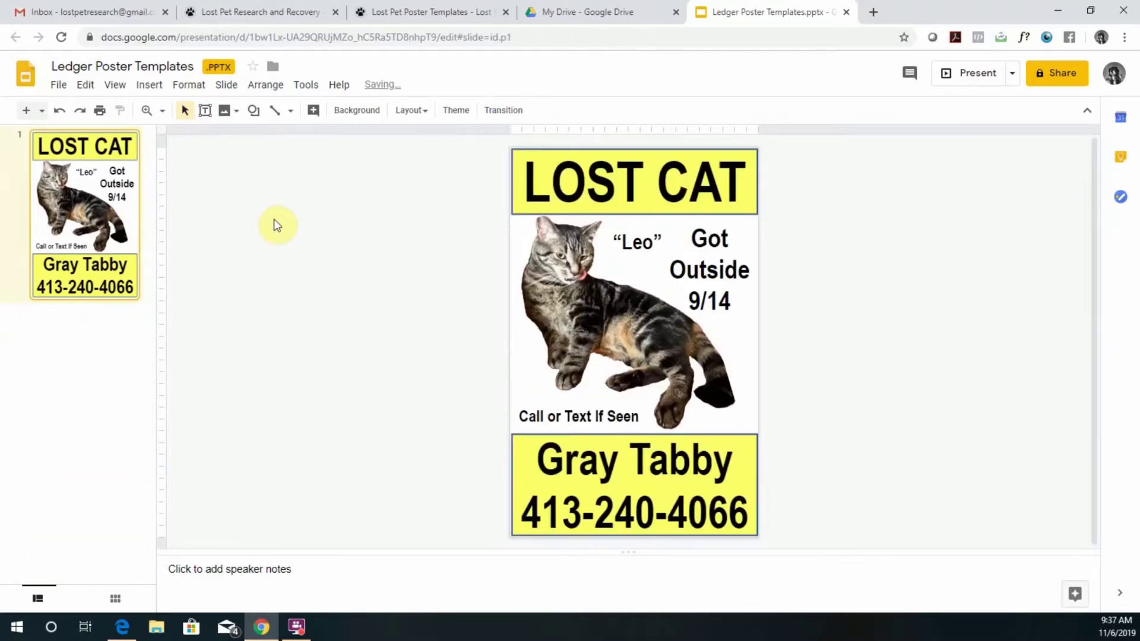
{"action": "left_click", "coordinate": [59, 87]}
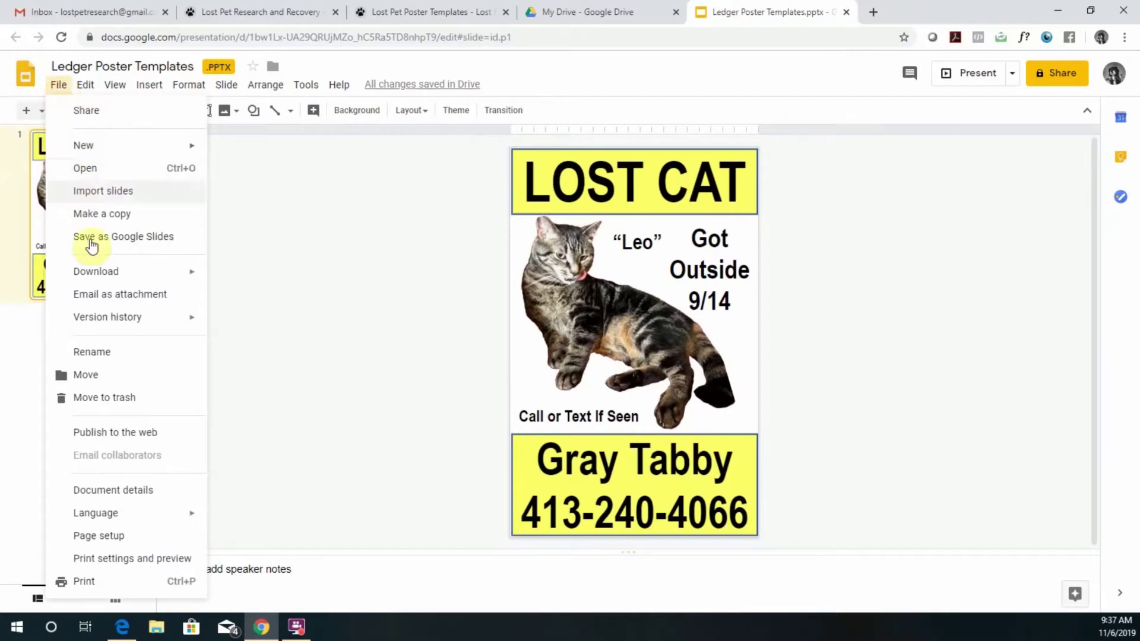
Step: Download the presentation from the File menu as a PDF Document (.pdf)
{"action": "mouse_move", "coordinate": [113, 274]}
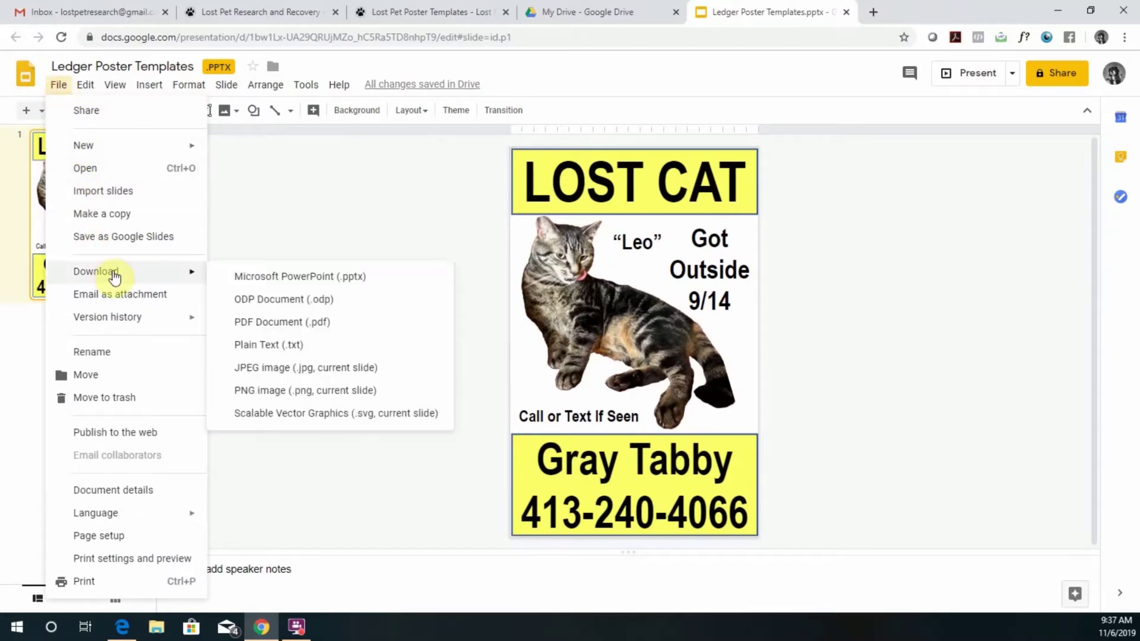
{"action": "left_click", "coordinate": [272, 327]}
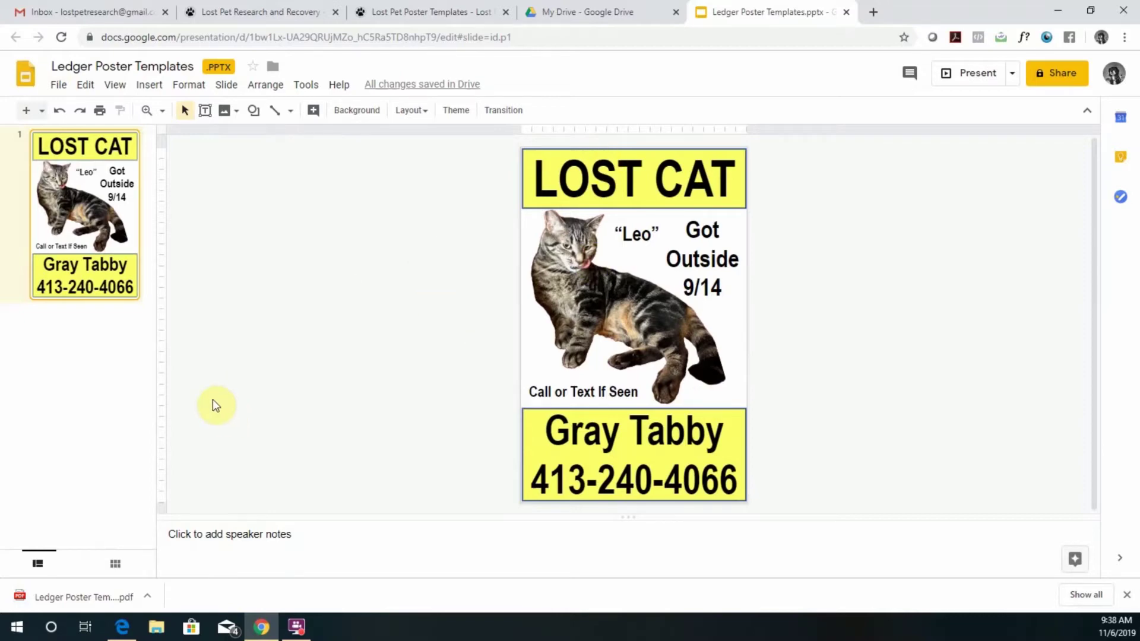
Step: Open the downloaded poster PDF in Chrome's viewer and look it over
{"action": "left_click", "coordinate": [56, 602]}
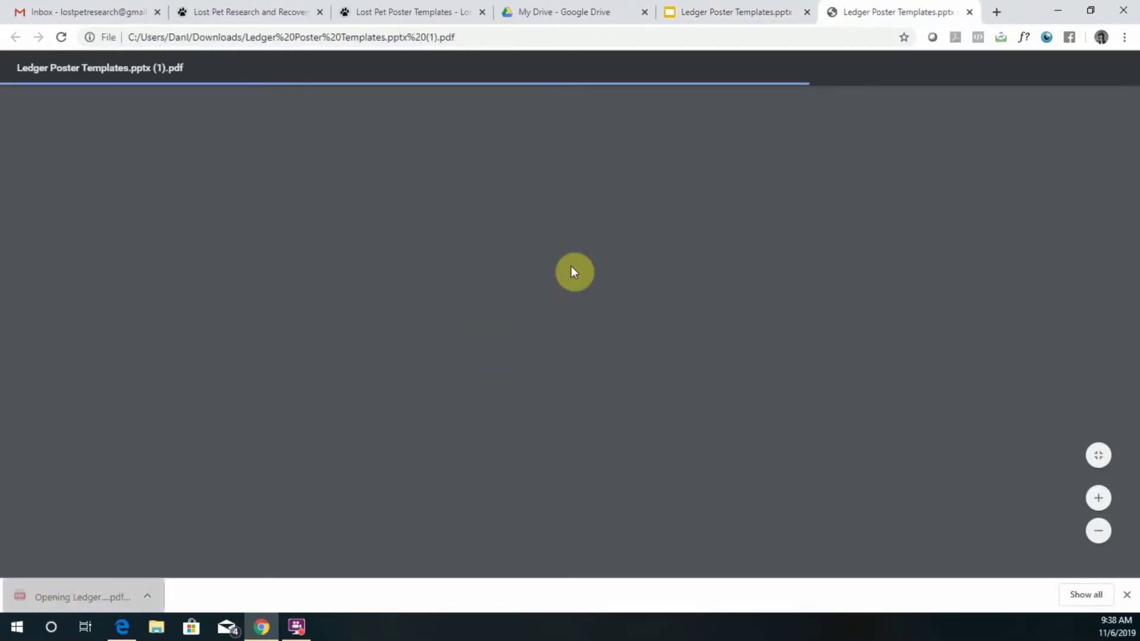
{"action": "scroll", "coordinate": [723, 294], "scroll_direction": "down", "scroll_amount": 8}
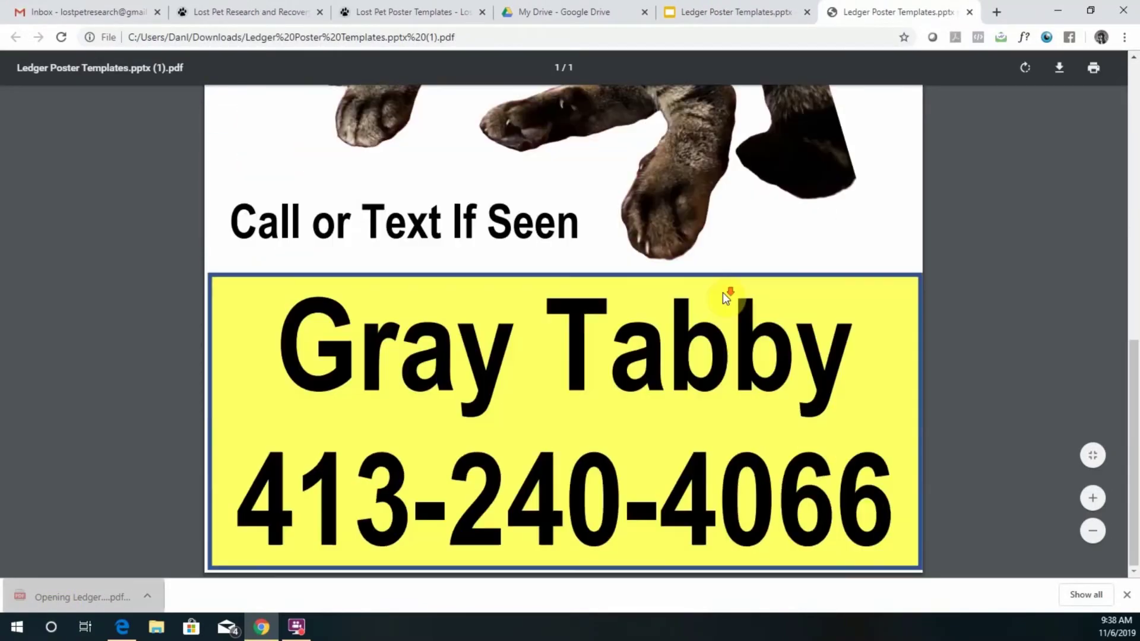
{"action": "scroll", "coordinate": [724, 298], "scroll_direction": "up", "scroll_amount": 8}
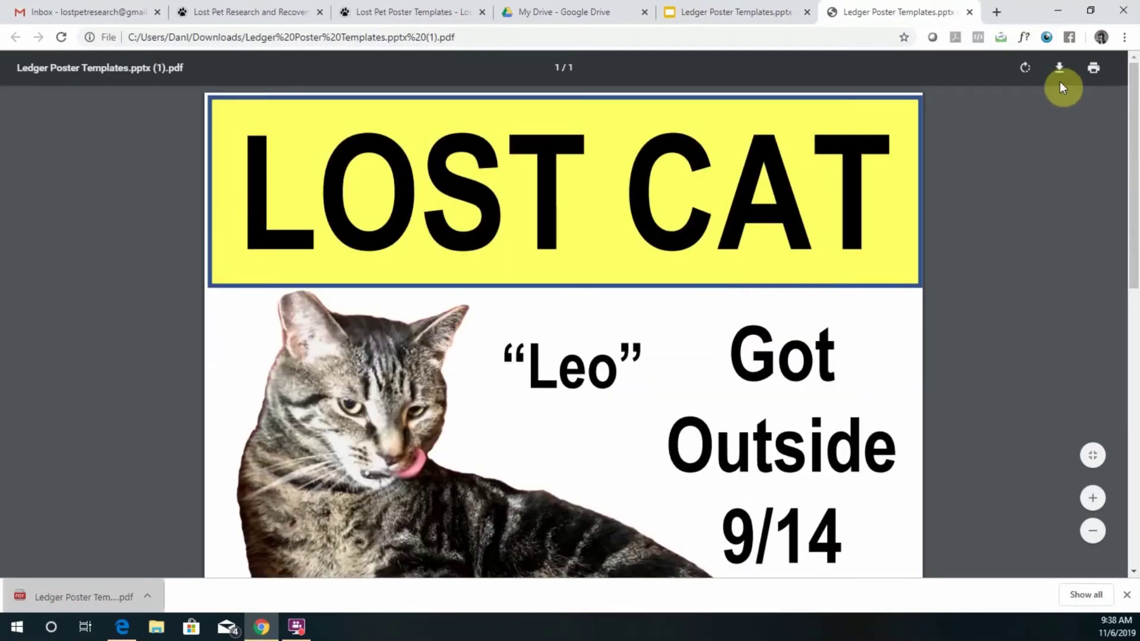
Step: Save the PDF to the Desktop as 'Leo poster', replacing the existing file
{"action": "left_click", "coordinate": [1060, 71]}
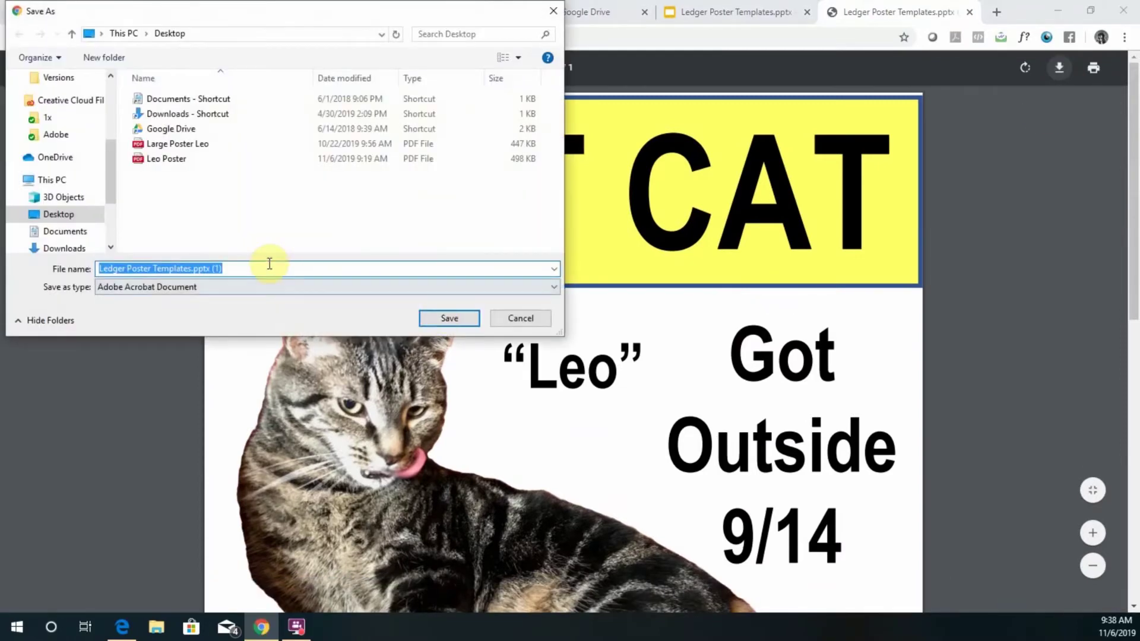
{"action": "type", "text": "Leo p"}
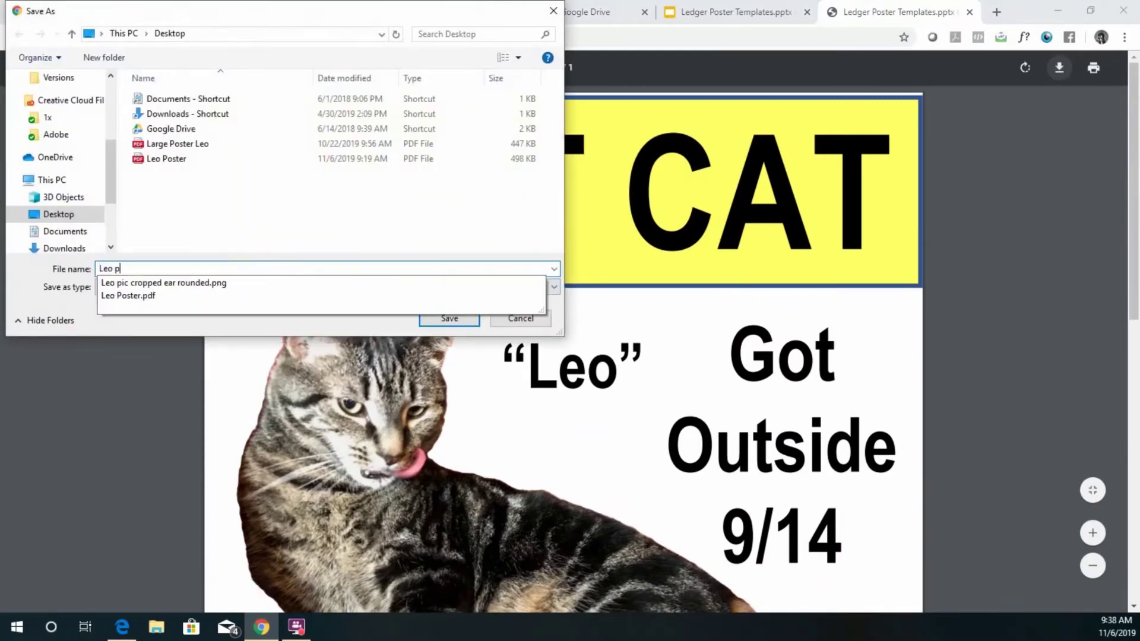
{"action": "type", "text": "oster"}
{"action": "left_click", "coordinate": [449, 318]}
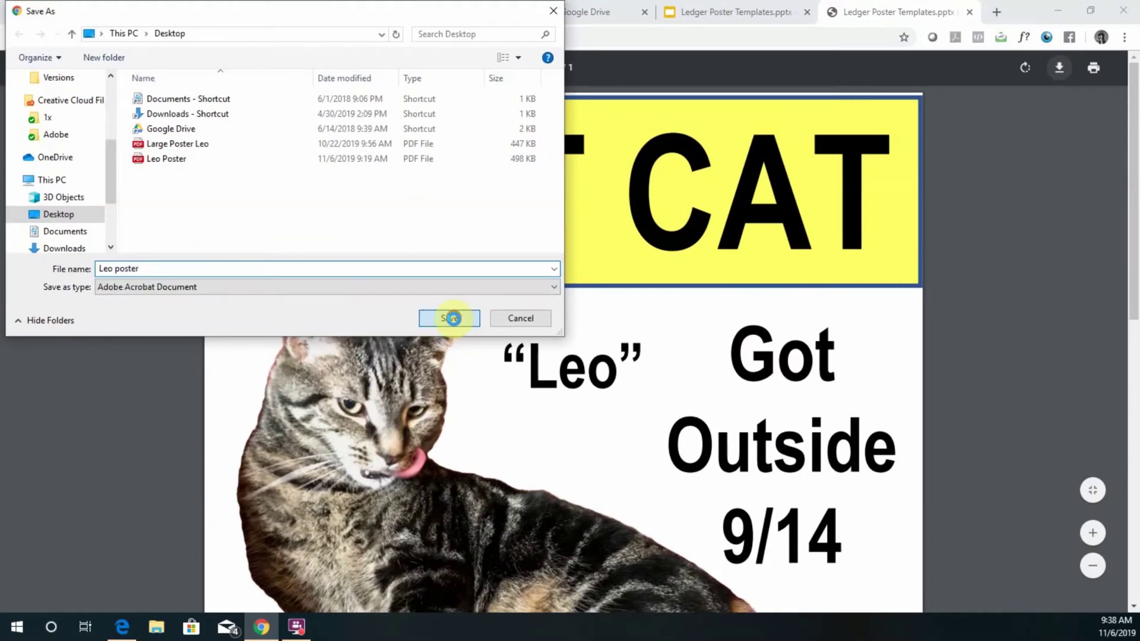
{"action": "left_click", "coordinate": [625, 318]}
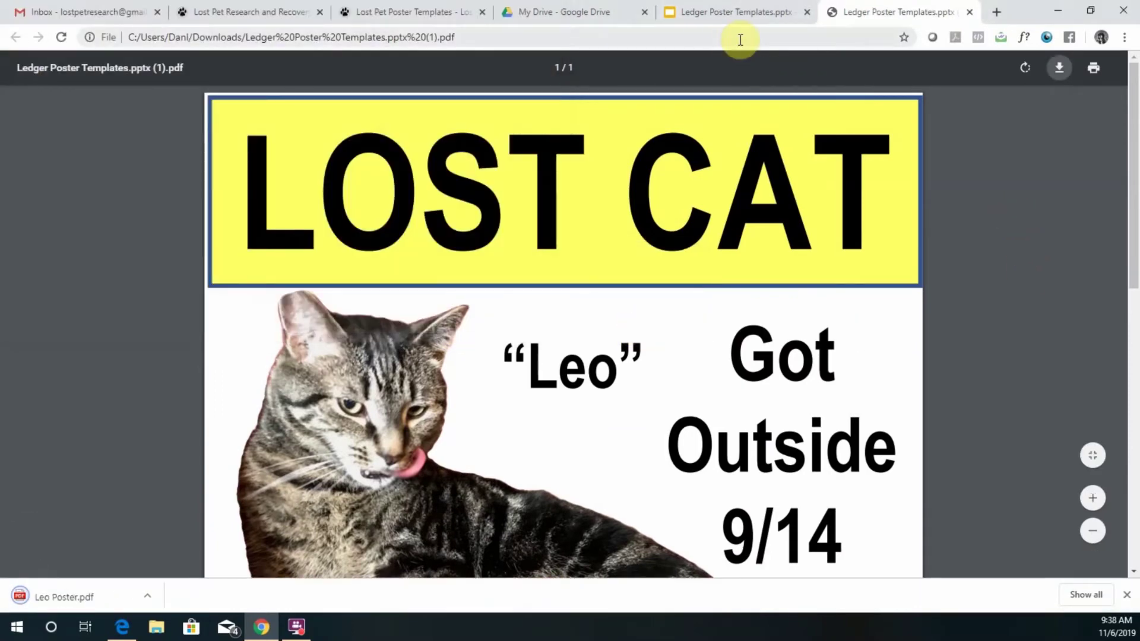
{"action": "left_click", "coordinate": [719, 17]}
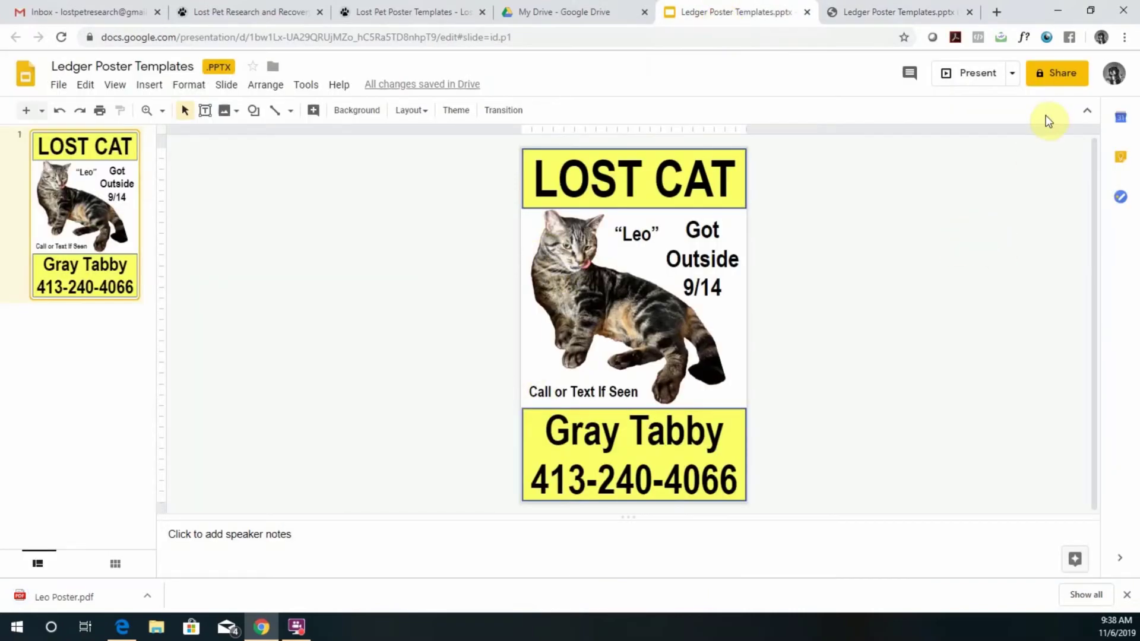
Step: Set link sharing to On - Anyone with the link, Can view, and save it
{"action": "left_click", "coordinate": [1061, 78]}
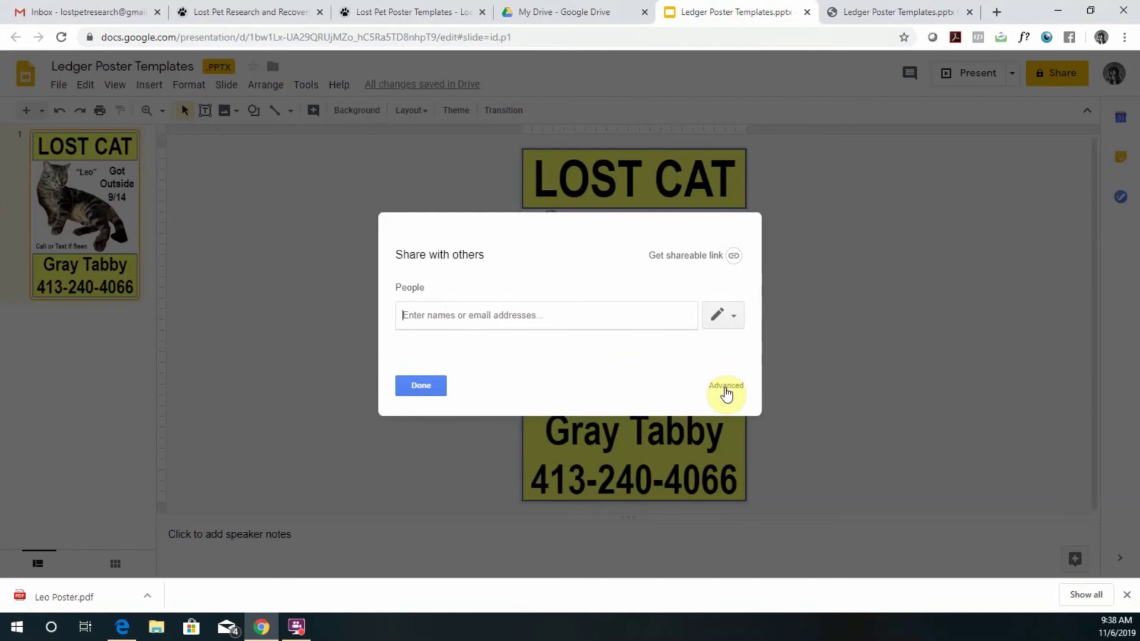
{"action": "left_click", "coordinate": [726, 387]}
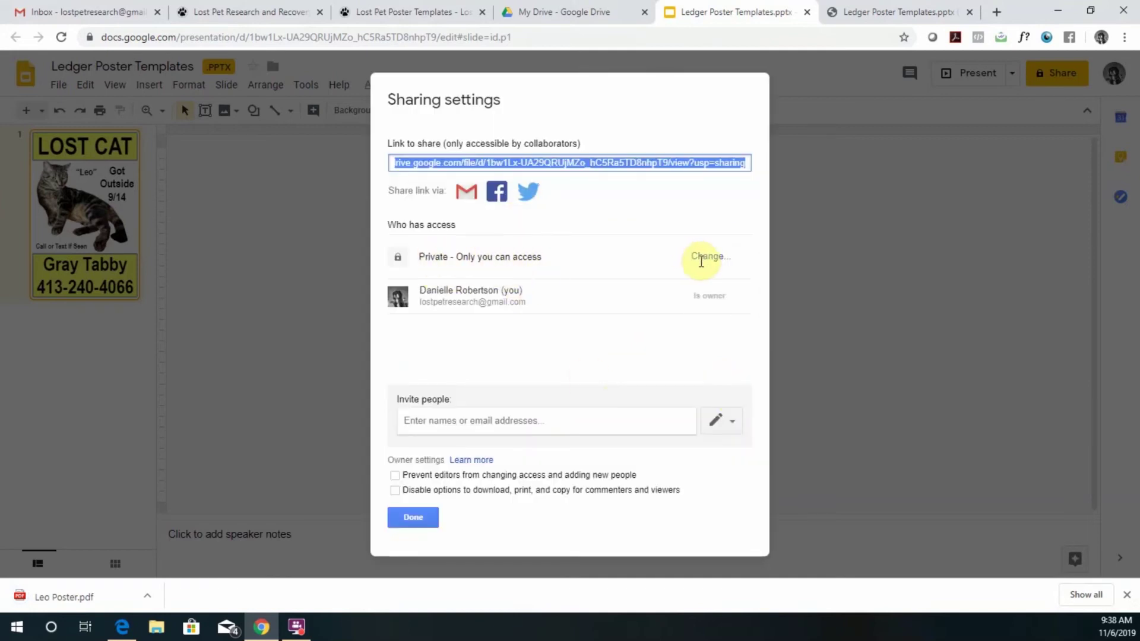
{"action": "left_click", "coordinate": [711, 256]}
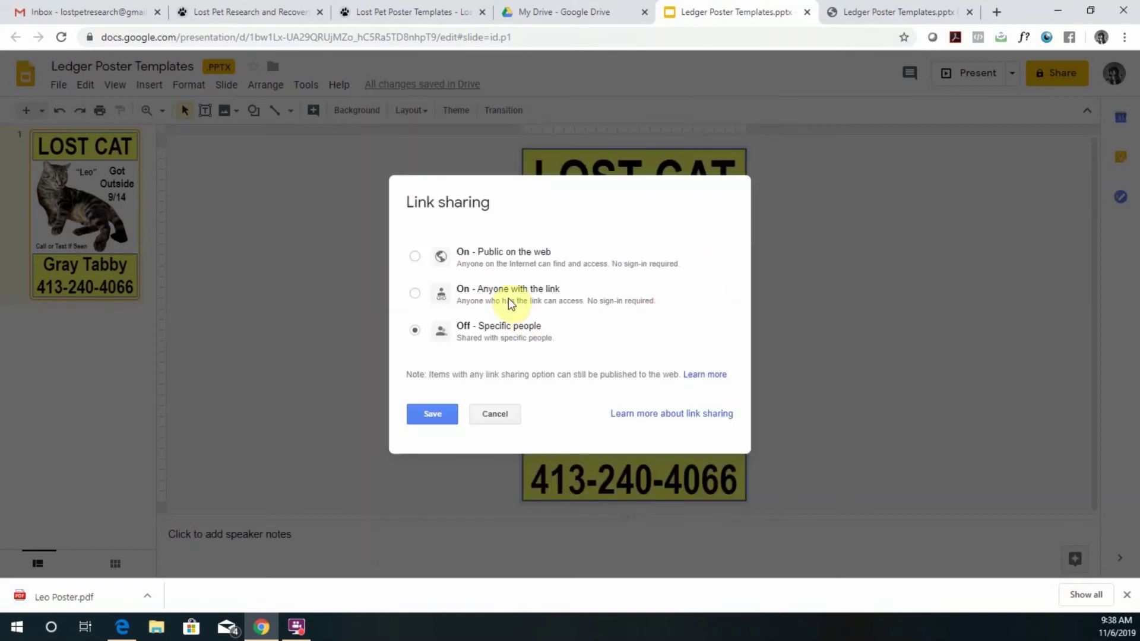
{"action": "left_click", "coordinate": [509, 295]}
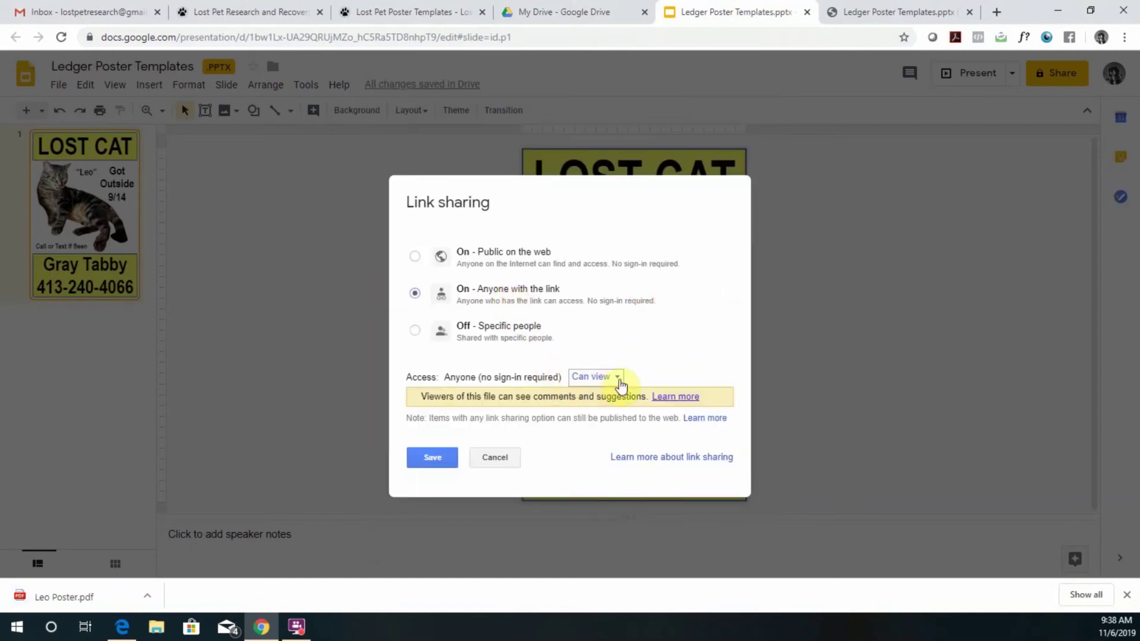
{"action": "left_click", "coordinate": [619, 379]}
{"action": "left_click", "coordinate": [606, 440]}
{"action": "left_click", "coordinate": [430, 460]}
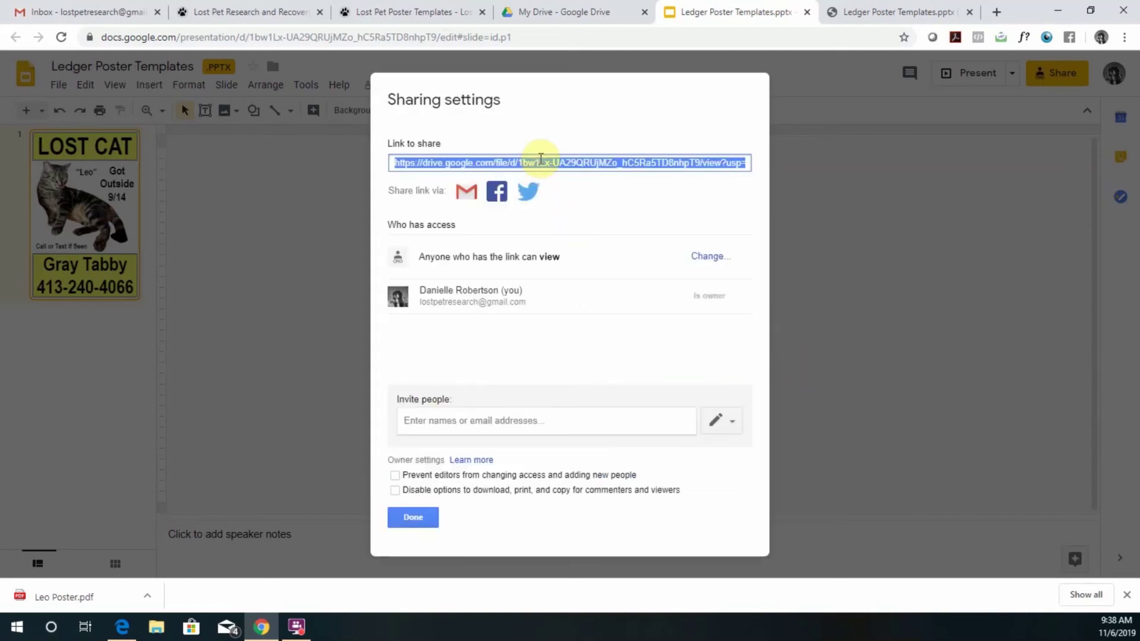